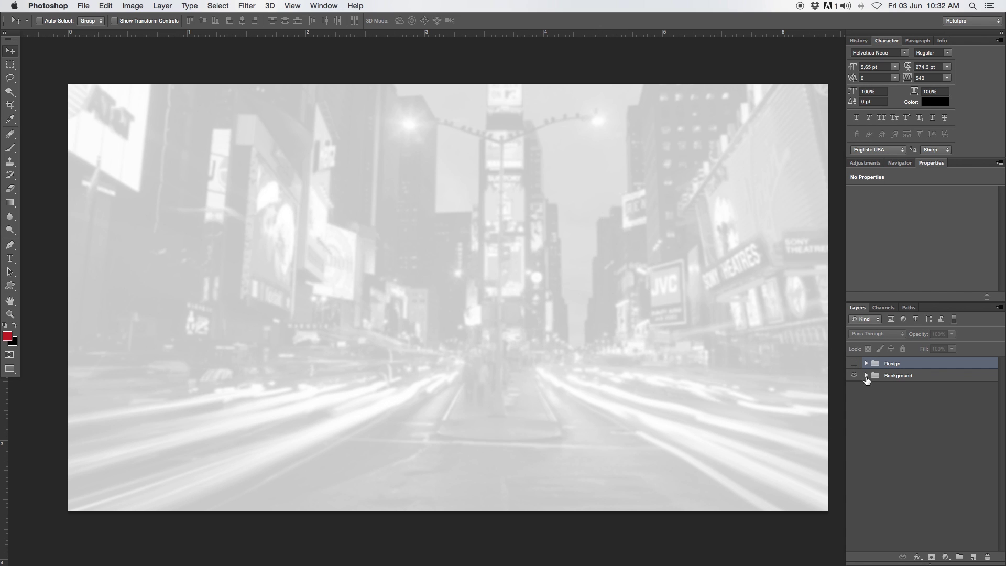
- Preview the finished logo design and compare it with the city street photo layer shown and hidden
{"action": "left_click", "coordinate": [854, 363]}
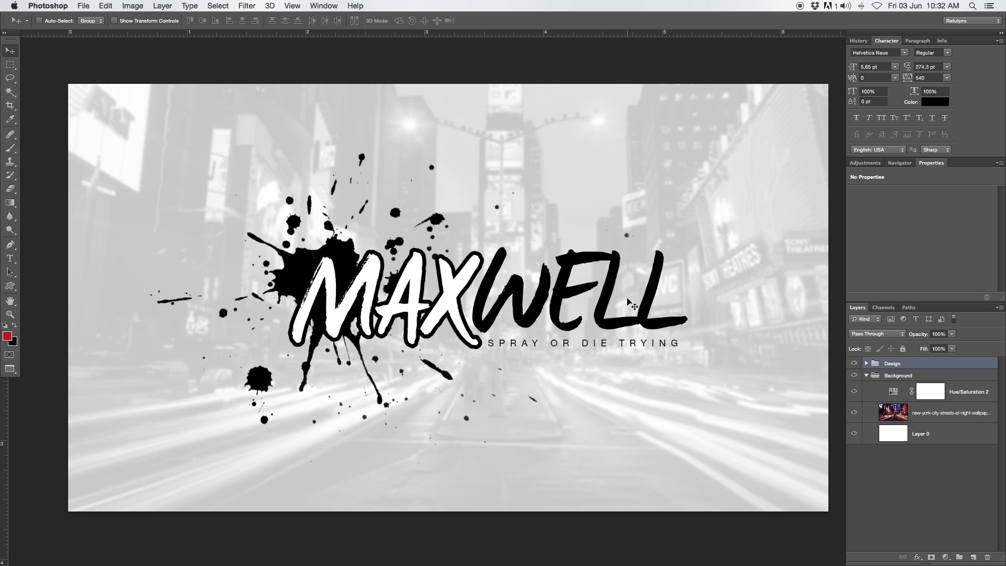
{"action": "left_click", "coordinate": [854, 412]}
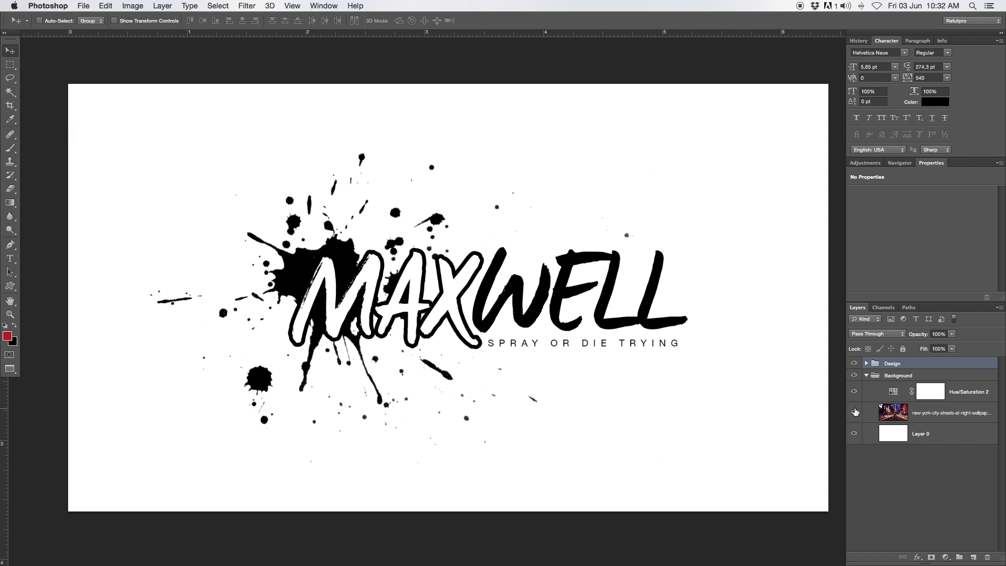
{"action": "left_click", "coordinate": [855, 413]}
{"action": "left_click", "coordinate": [855, 414]}
{"action": "left_click", "coordinate": [854, 414]}
{"action": "left_click", "coordinate": [866, 364]}
{"action": "left_click", "coordinate": [854, 364]}
{"action": "left_click", "coordinate": [866, 364]}
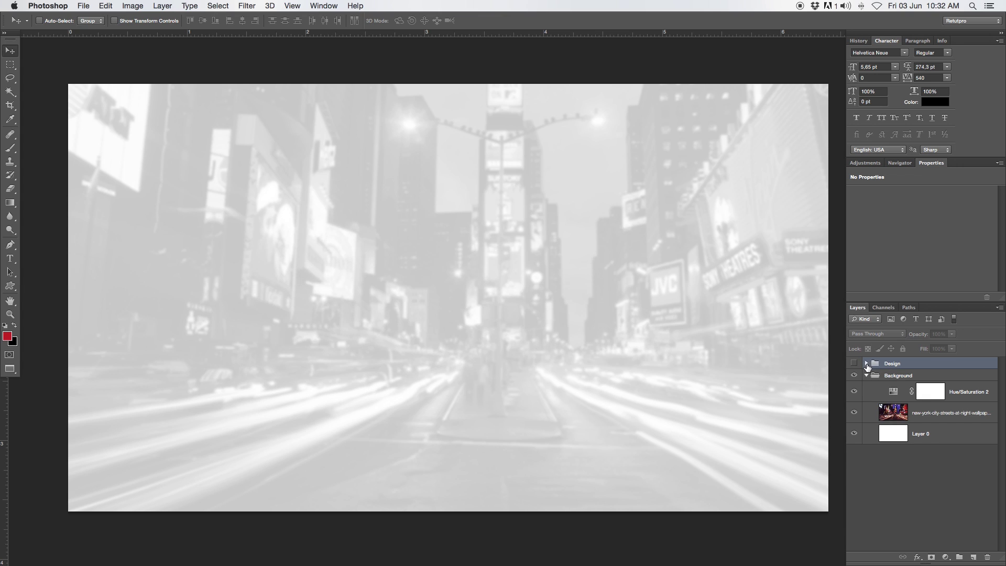
- Hide the Hue/Saturation 2 and city street photo layers and preview the Design group over the plain white Layer 0
{"action": "left_click", "coordinate": [855, 392]}
{"action": "left_click", "coordinate": [854, 391]}
{"action": "left_click_drag", "start_coordinate": [854, 412], "coordinate": [858, 400]}
{"action": "left_click", "coordinate": [874, 435]}
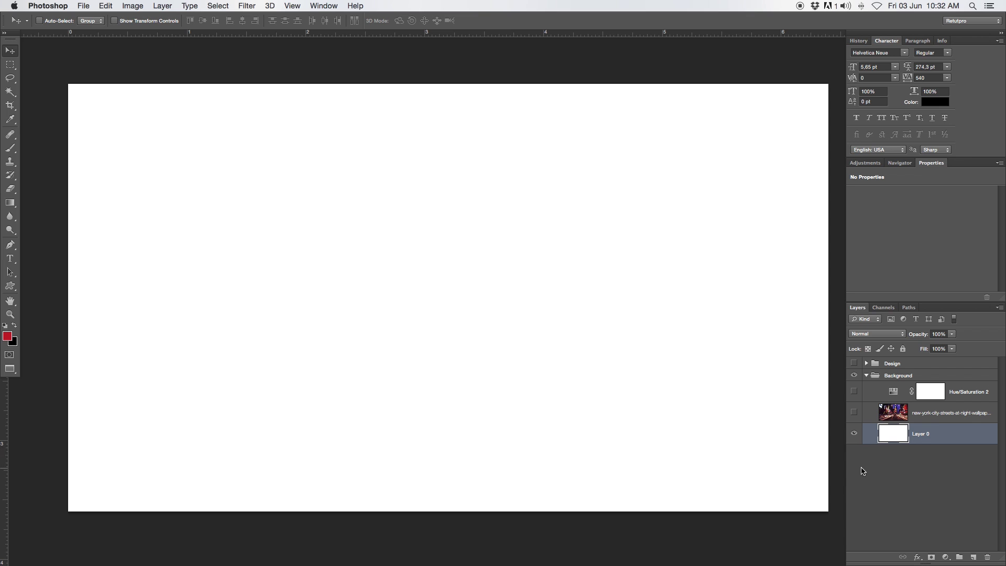
{"action": "left_click", "coordinate": [855, 363]}
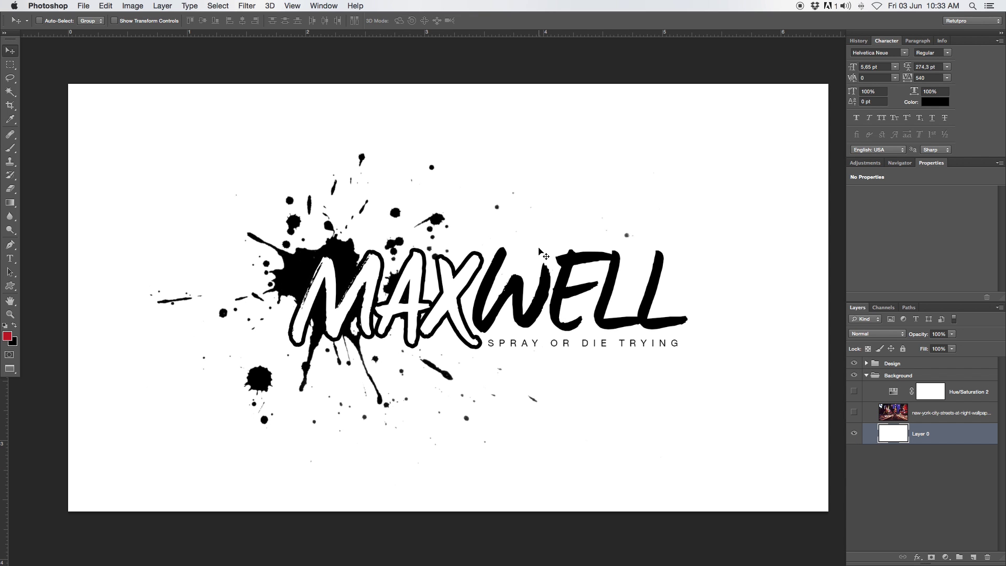
{"action": "left_click", "coordinate": [855, 363]}
- Make the city street photo layer visible again and set its opacity to 100%
{"action": "left_click", "coordinate": [870, 414]}
{"action": "left_click", "coordinate": [854, 412]}
{"action": "left_click", "coordinate": [938, 335]}
{"action": "type", "text": "100"}
{"action": "key", "text": "Return"}
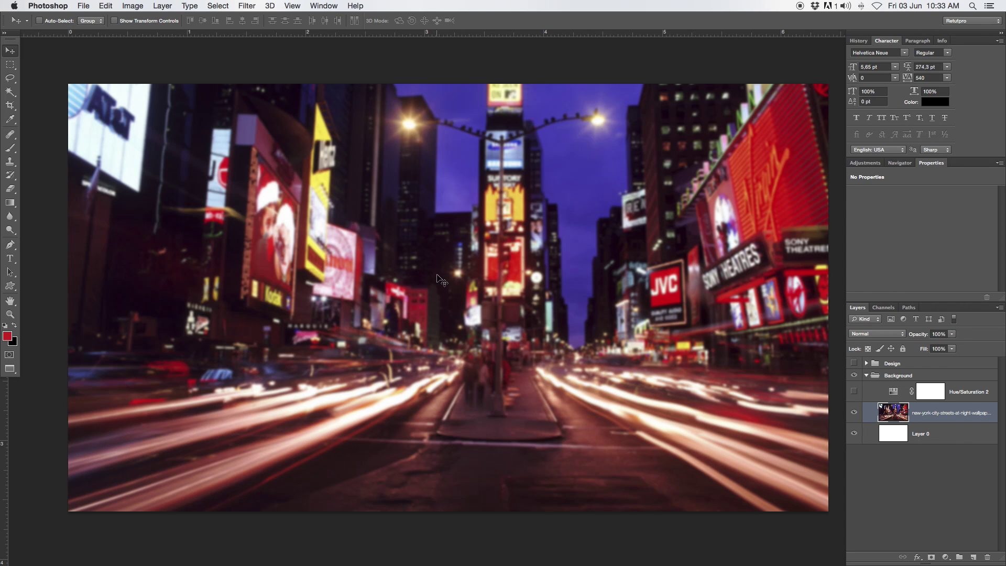
{"action": "left_click_drag", "start_coordinate": [479, 272], "coordinate": [470, 270]}
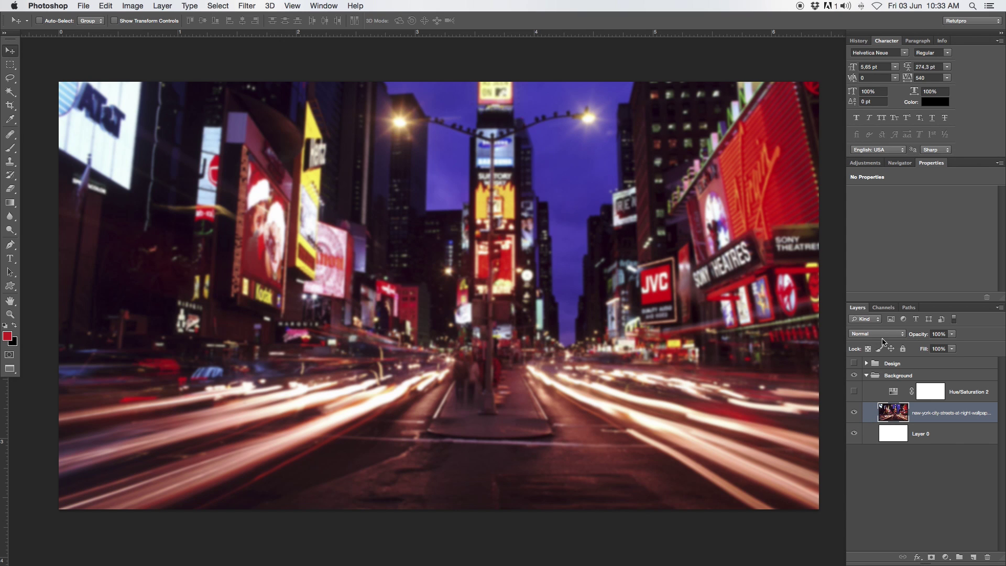
- Lower the city street photo layer's opacity to 22% and check how the Design group reads over it
{"action": "left_click", "coordinate": [938, 334]}
{"action": "type", "text": "22"}
{"action": "key", "text": "Return"}
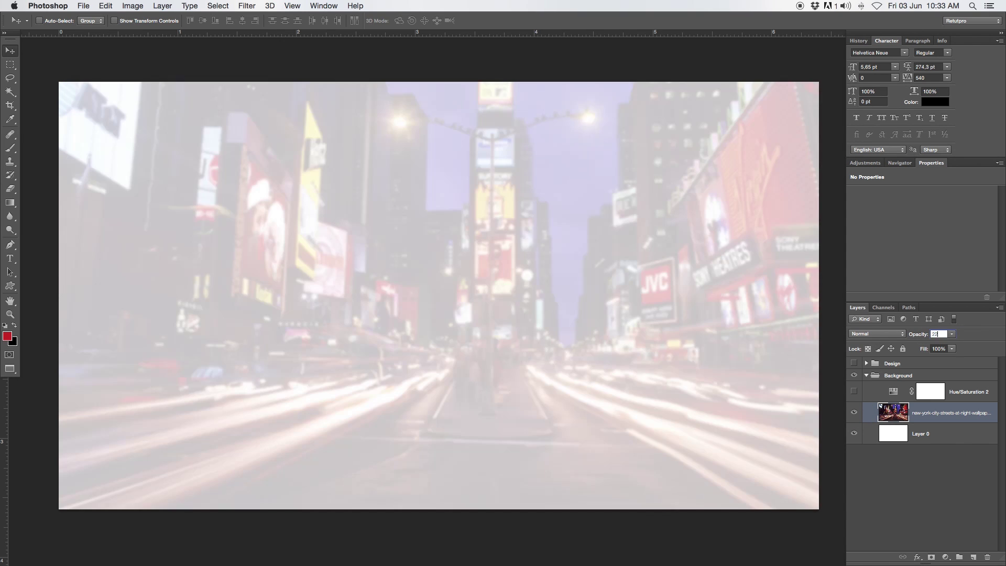
{"action": "left_click", "coordinate": [855, 363]}
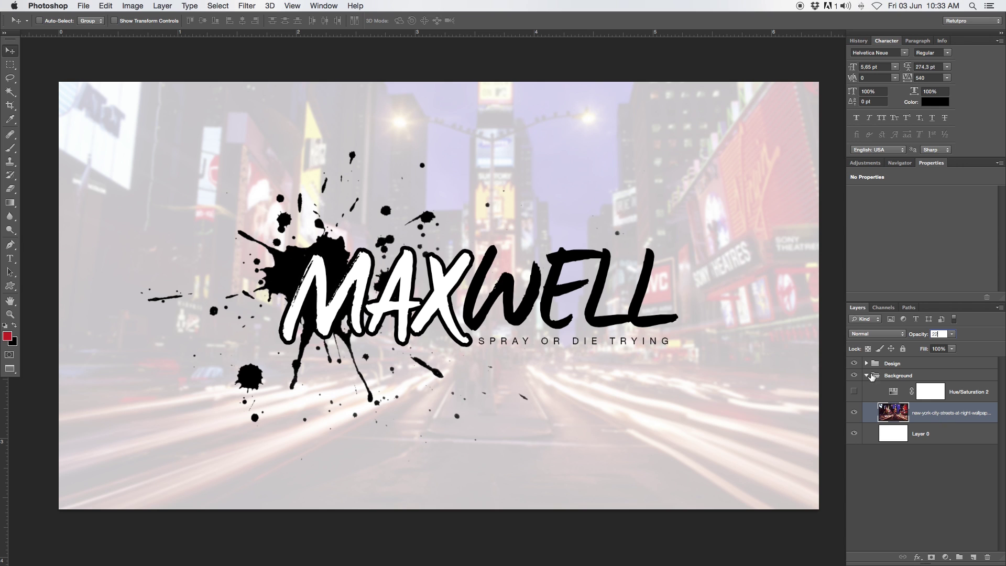
{"action": "left_click", "coordinate": [855, 364]}
{"action": "left_click", "coordinate": [855, 364]}
{"action": "left_click", "coordinate": [855, 364]}
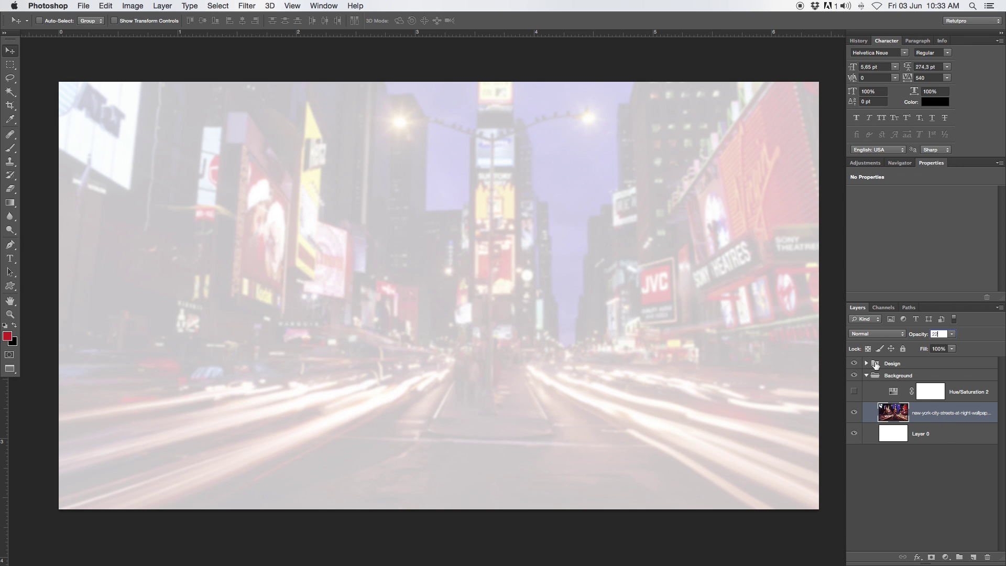
{"action": "left_click", "coordinate": [855, 365]}
{"action": "left_click", "coordinate": [855, 364]}
- With the Design group shown, compare the background with the Hue/Saturation 2 adjustment layer off and on
{"action": "left_click", "coordinate": [883, 395]}
{"action": "left_click", "coordinate": [855, 363]}
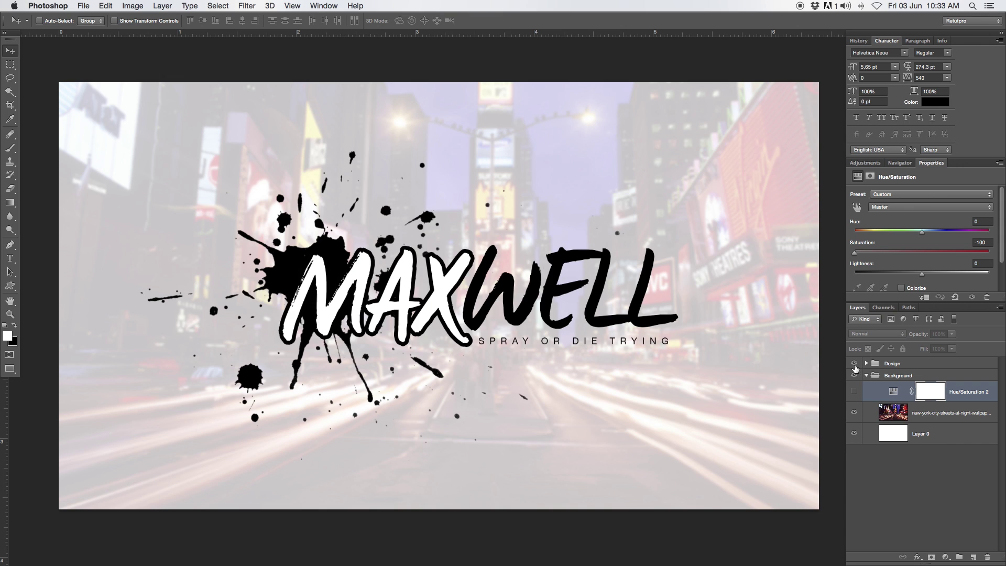
{"action": "left_click", "coordinate": [879, 397]}
{"action": "left_click", "coordinate": [854, 392]}
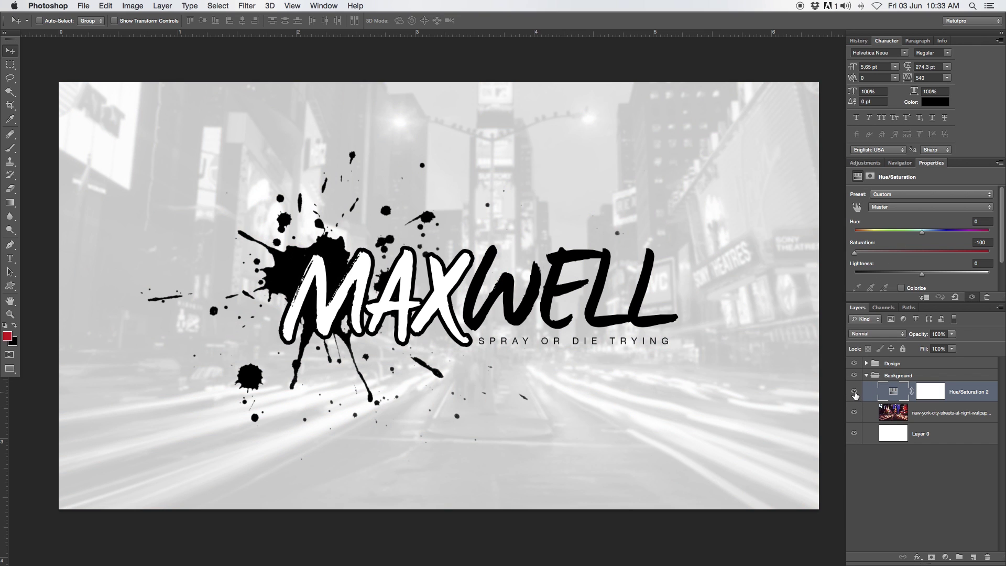
{"action": "left_click", "coordinate": [854, 393]}
{"action": "left_click", "coordinate": [854, 393]}
{"action": "left_click", "coordinate": [854, 393]}
{"action": "left_click", "coordinate": [854, 393]}
{"action": "left_click", "coordinate": [854, 393]}
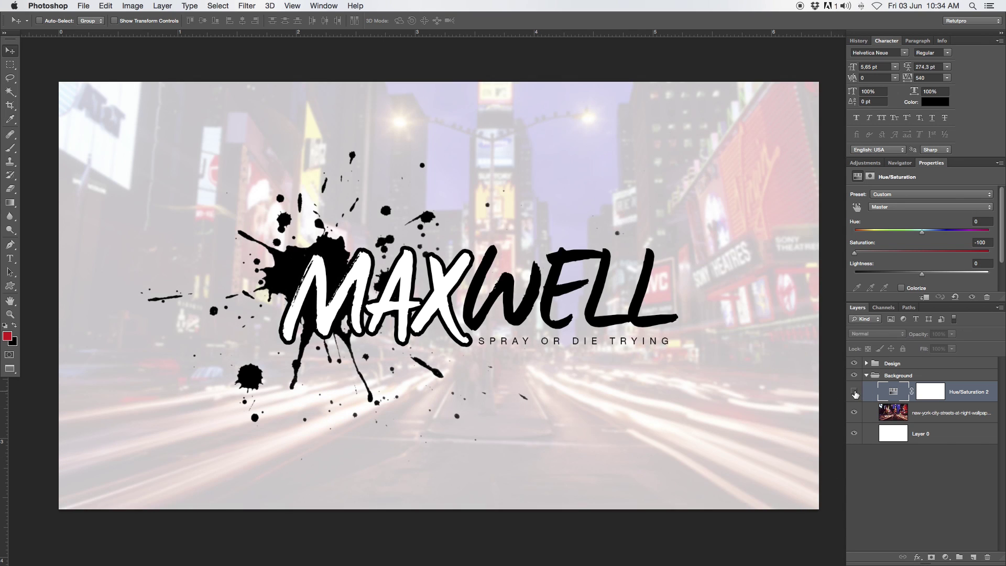
{"action": "left_click", "coordinate": [854, 392]}
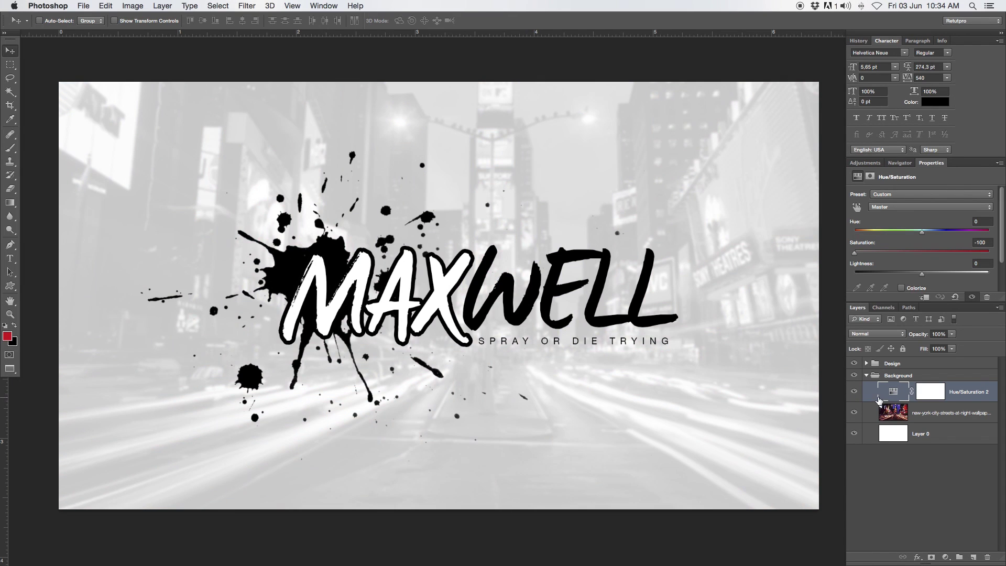
- Add a new Hue/Saturation adjustment layer with saturation at the minimum and delete the Hue/Saturation 2 layer
{"action": "left_click", "coordinate": [867, 163]}
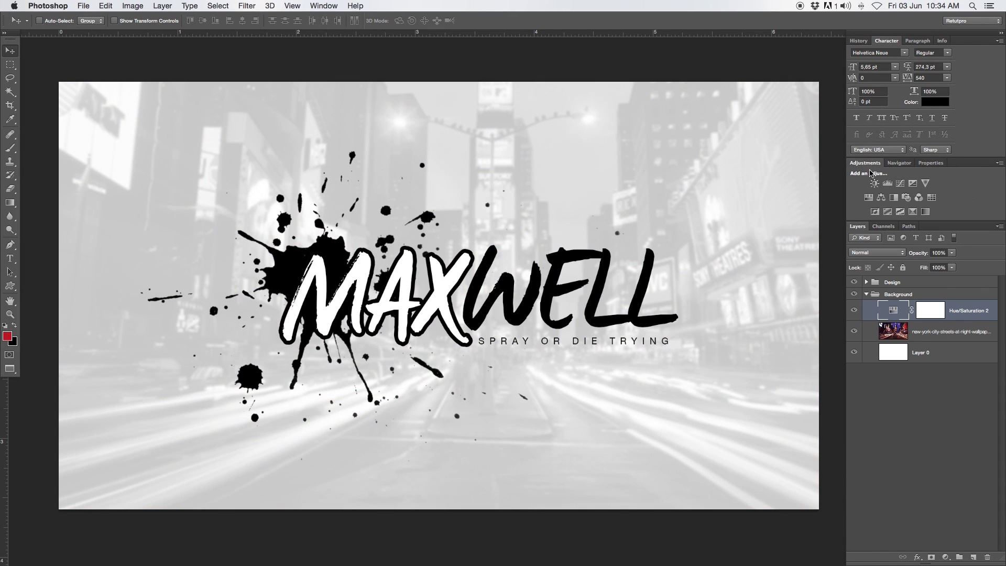
{"action": "left_click", "coordinate": [869, 197]}
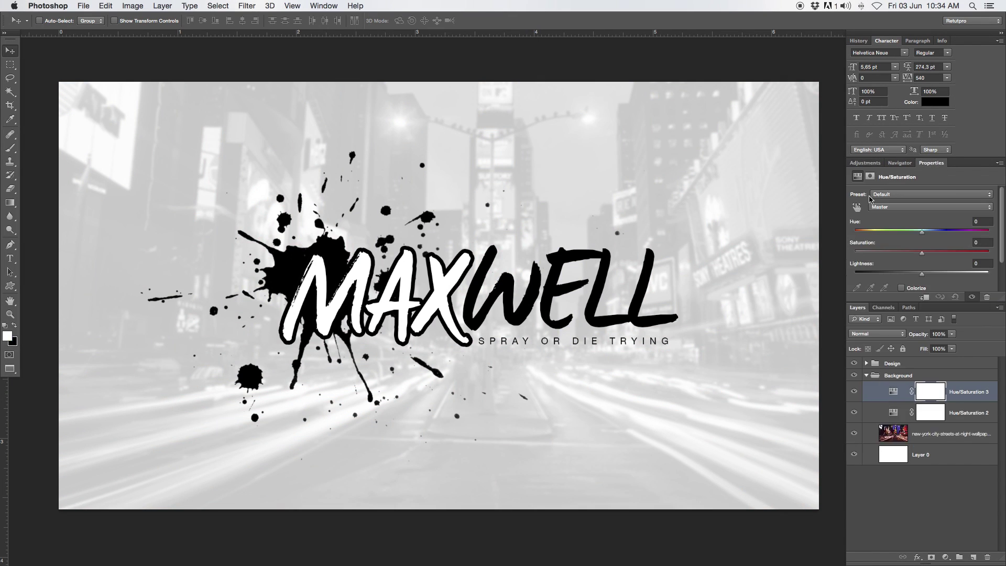
{"action": "left_click_drag", "start_coordinate": [923, 255], "coordinate": [852, 253]}
{"action": "mouse_move", "coordinate": [857, 255]}
{"action": "left_mouse_down"}
{"action": "mouse_move", "coordinate": [982, 256]}
{"action": "mouse_move", "coordinate": [852, 259]}
{"action": "left_mouse_up"}
{"action": "left_click", "coordinate": [872, 414]}
{"action": "key", "text": "Delete"}
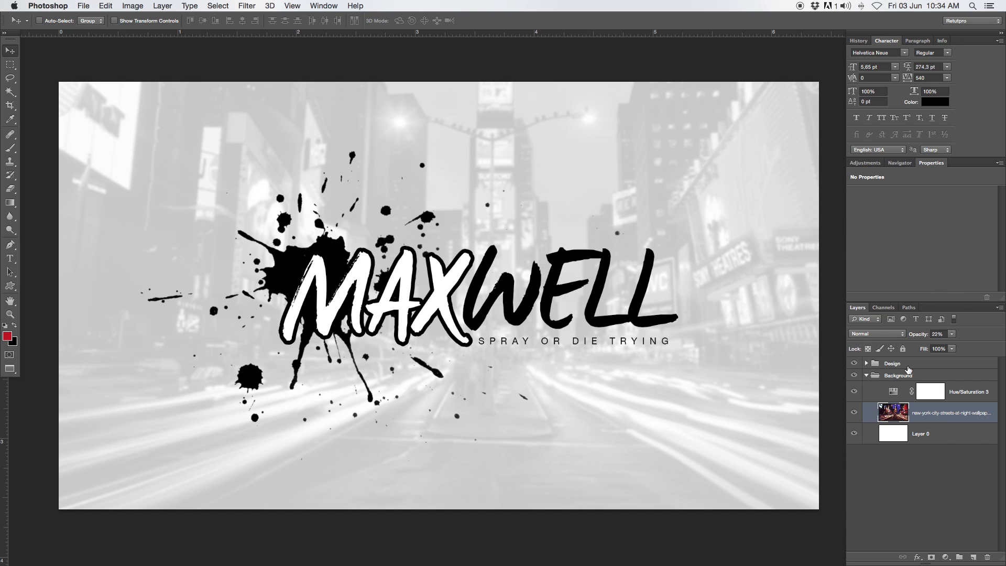
- Hide the Design group so that only the contents of the Background group are displayed
{"action": "left_click", "coordinate": [867, 376]}
{"action": "left_click", "coordinate": [855, 363]}
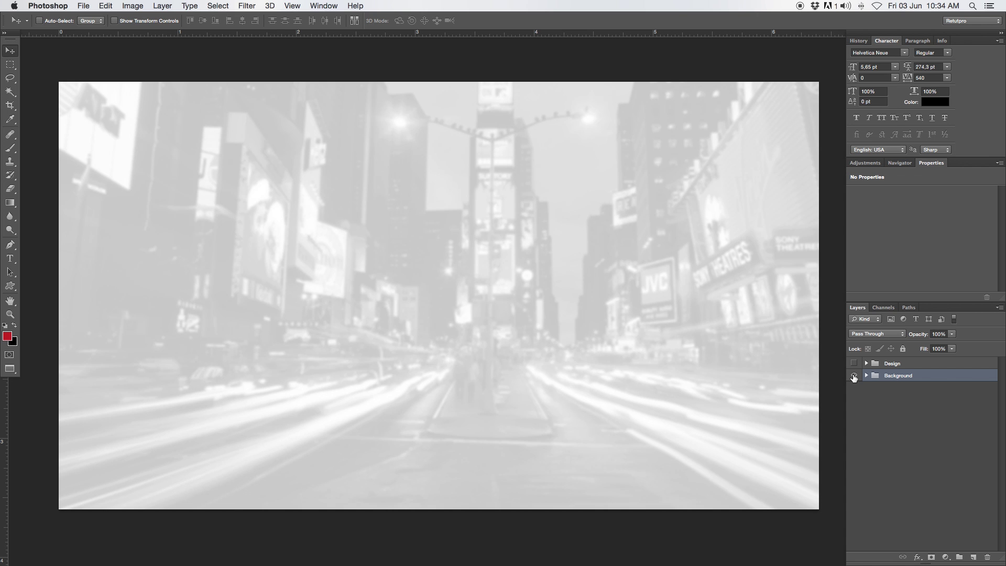
{"action": "left_click", "coordinate": [867, 375]}
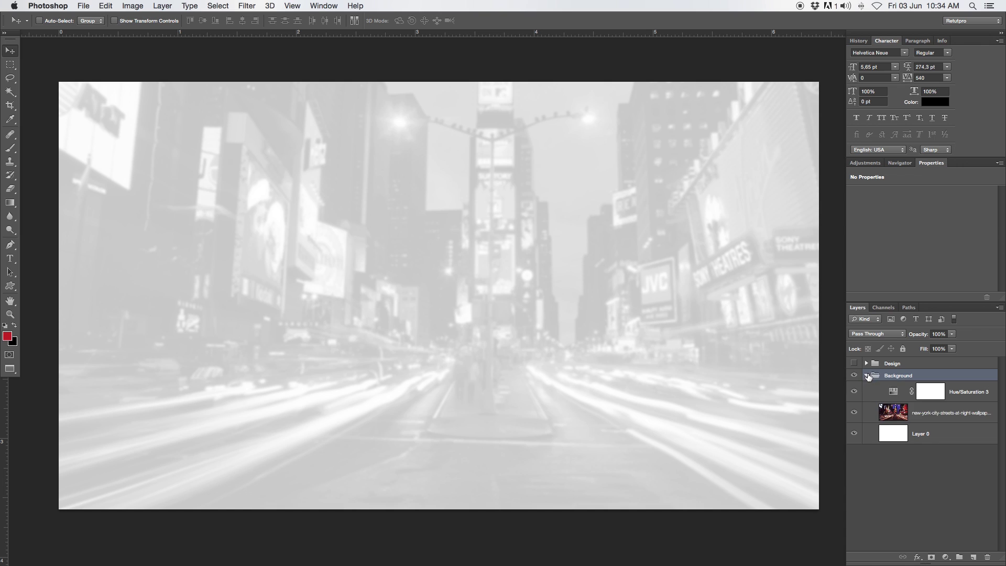
- Preview a Gaussian Blur with a 2.5-pixel radius on the city street photo layer without applying it
{"action": "left_click", "coordinate": [899, 411]}
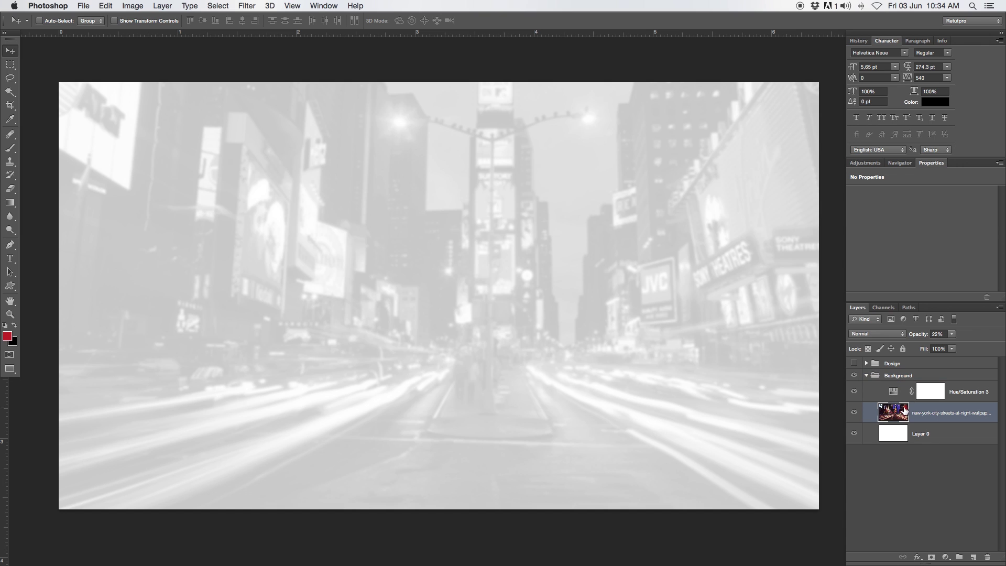
{"action": "left_click", "coordinate": [251, 5]}
{"action": "mouse_move", "coordinate": [263, 127]}
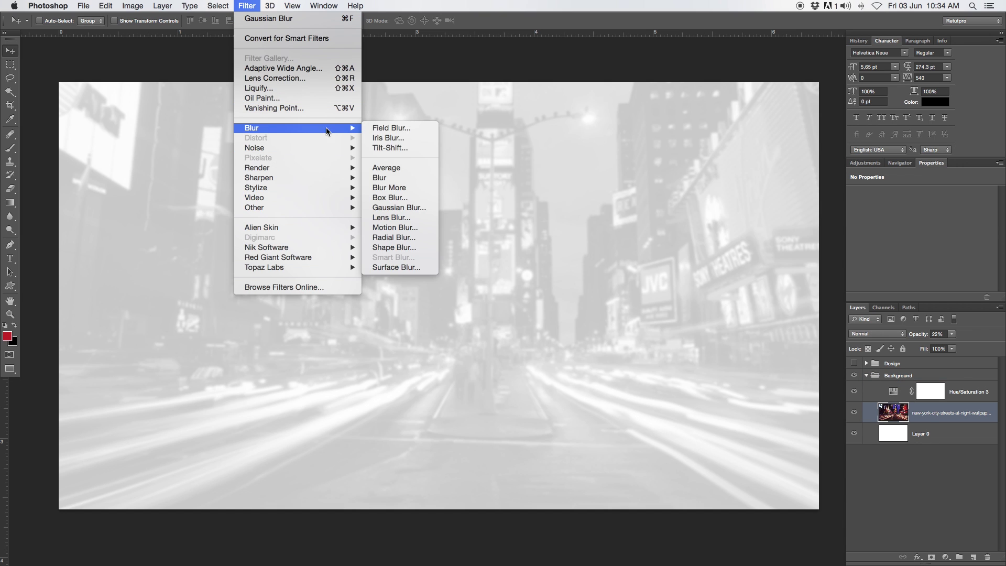
{"action": "left_click", "coordinate": [390, 188]}
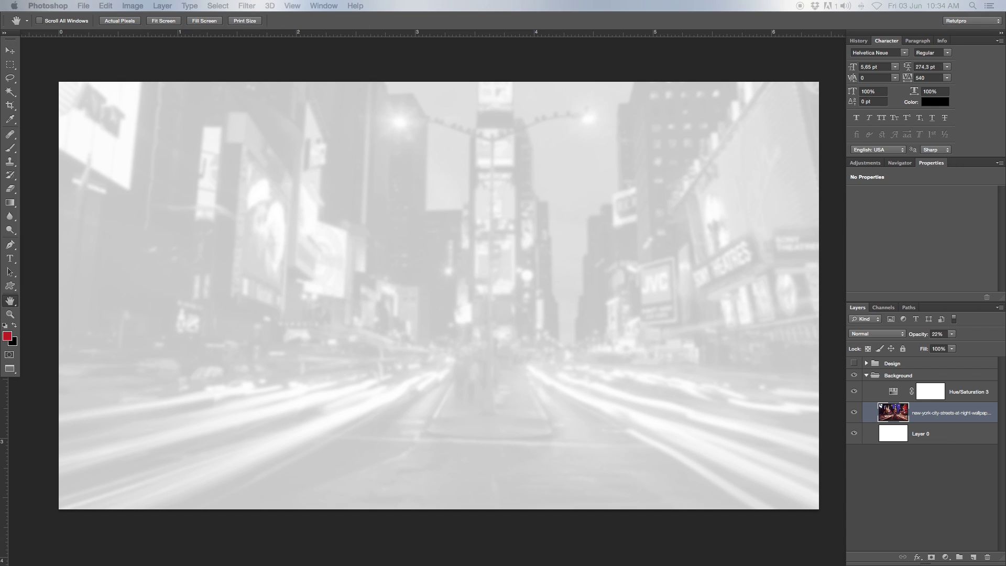
{"action": "left_click_drag", "start_coordinate": [866, 343], "coordinate": [492, 283]}
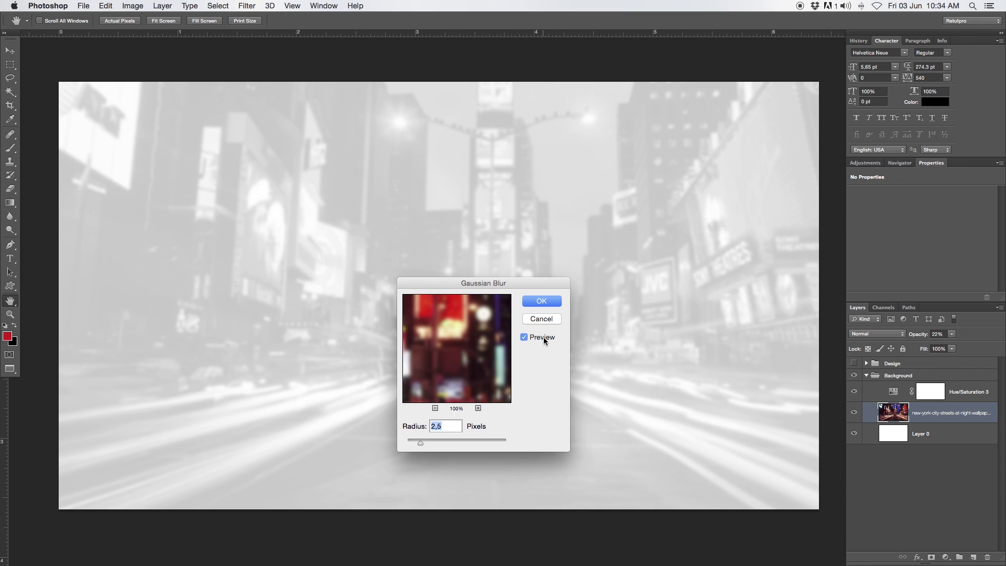
{"action": "left_click", "coordinate": [542, 320]}
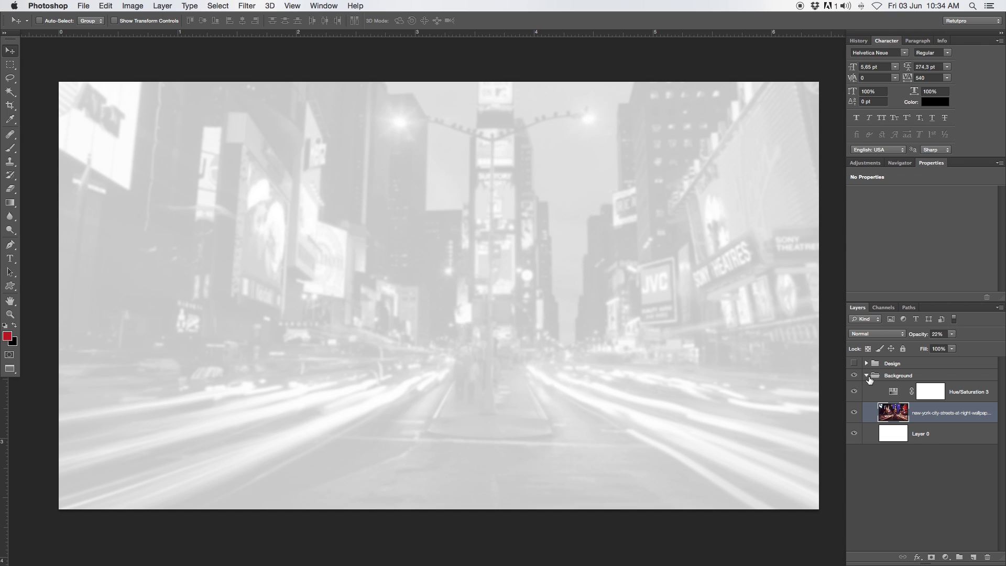
- Create a text box spanning most of the canvas above the Background group and enter the text "MAX"
{"action": "left_click", "coordinate": [866, 375]}
{"action": "key", "text": "t"}
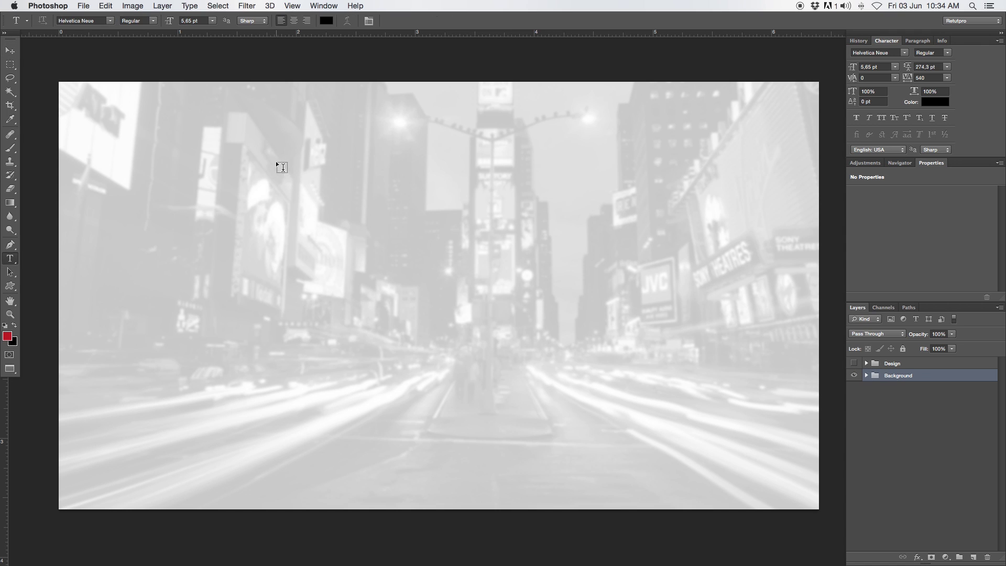
{"action": "left_click_drag", "start_coordinate": [137, 138], "coordinate": [759, 432]}
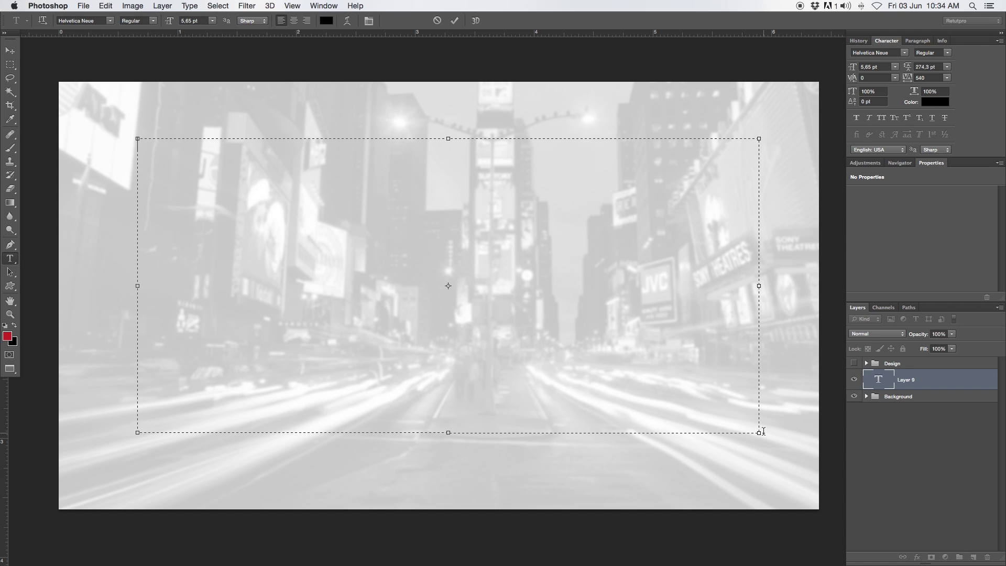
{"action": "type", "text": "MAX"}
- Change the font of the whole MAX text to ManusTrial (OT1)
{"action": "key", "text": "super+a"}
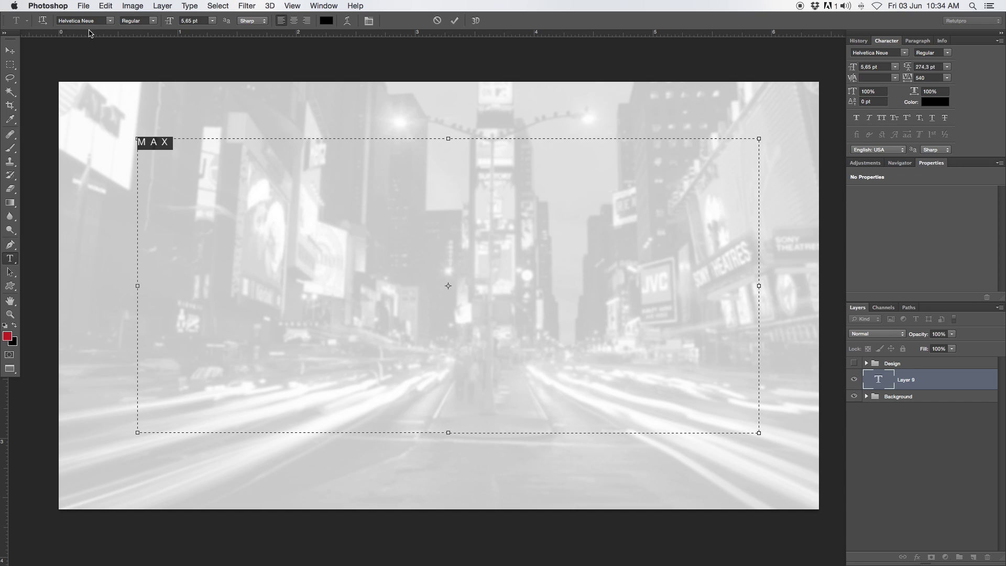
{"action": "left_click", "coordinate": [107, 23]}
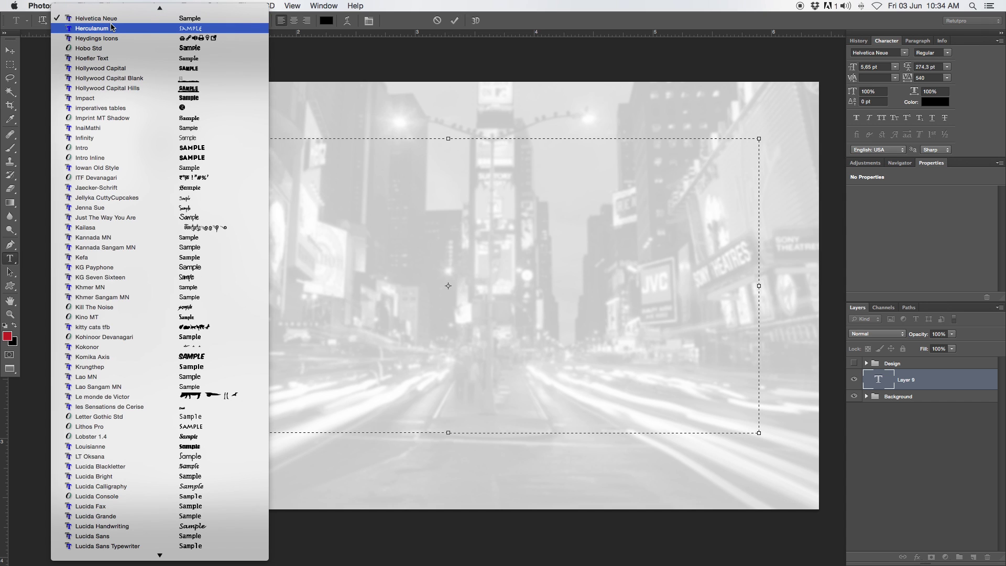
{"action": "type", "text": "manus"}
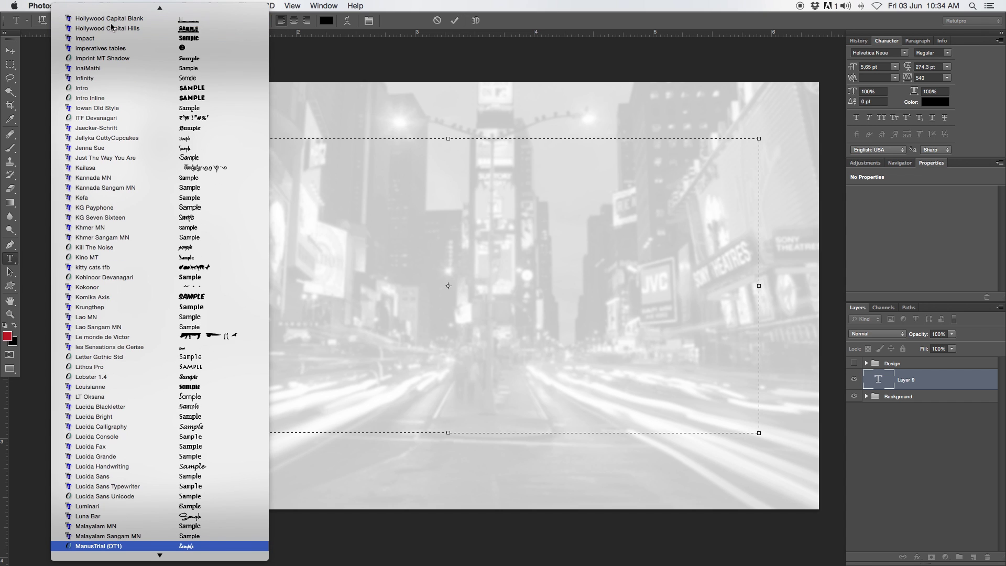
{"action": "scroll", "coordinate": [105, 508], "scroll_direction": "down", "scroll_amount": 3}
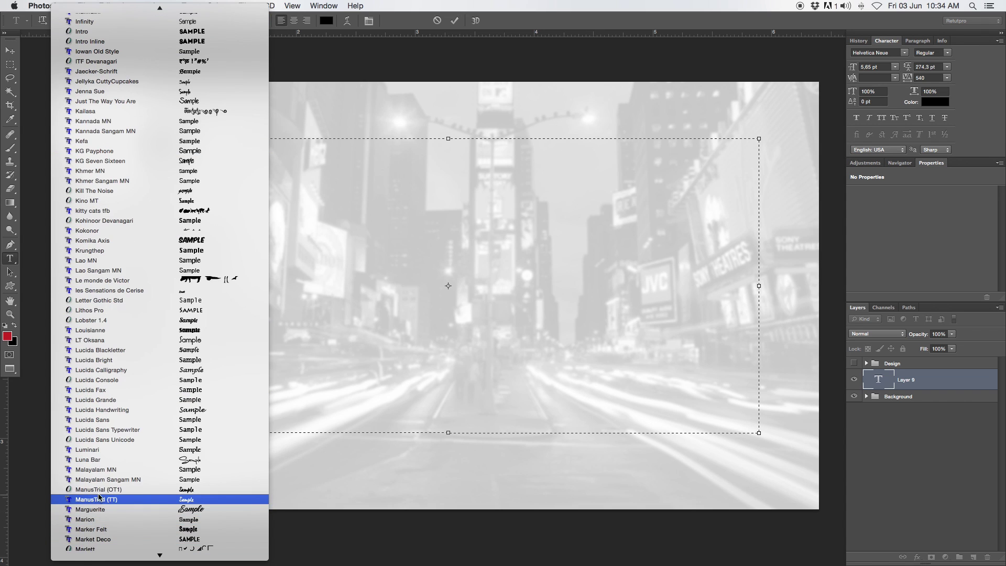
{"action": "left_click", "coordinate": [100, 491]}
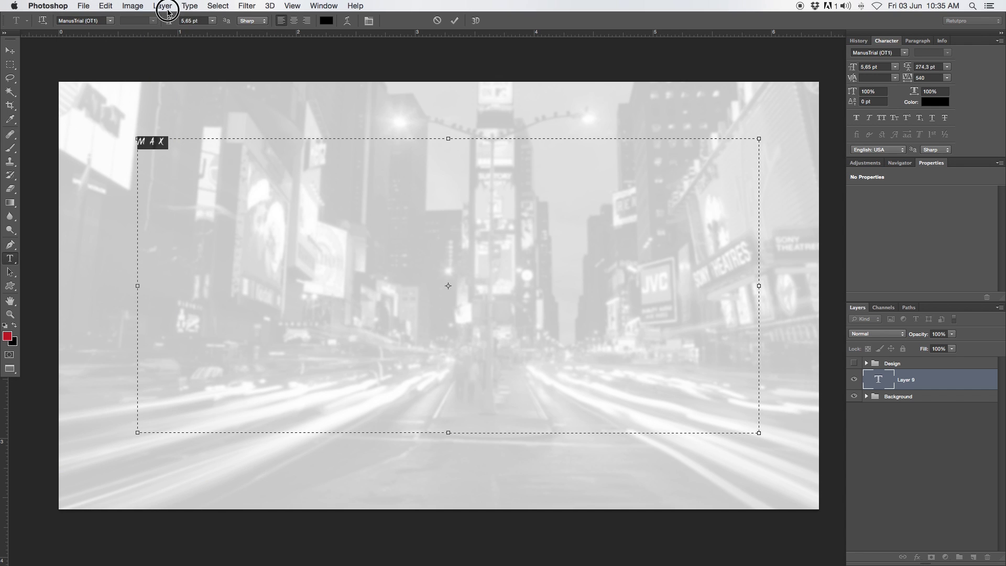
- Set the MAX text's font size to 67 pt and its tracking to 0
{"action": "left_click", "coordinate": [193, 20]}
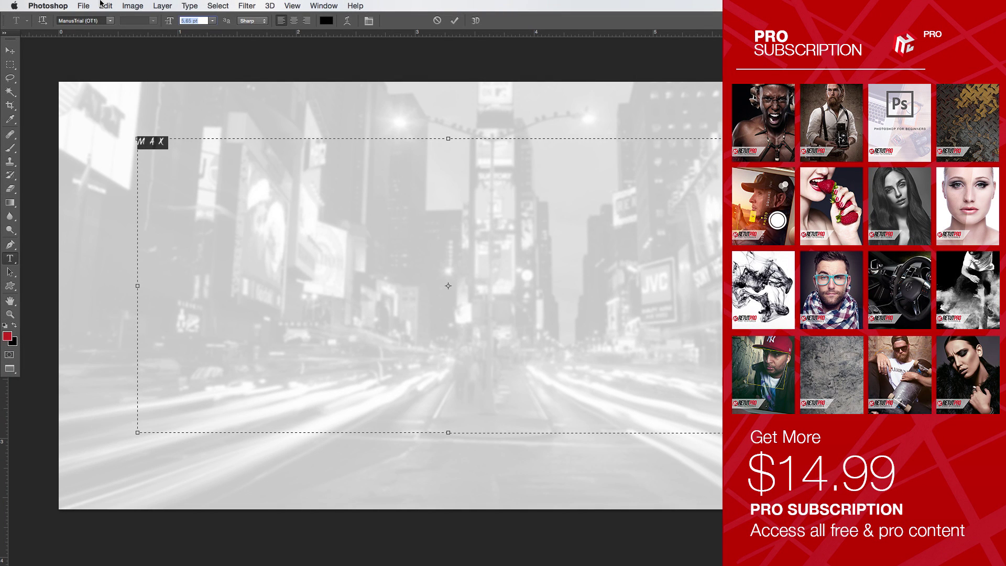
{"action": "type", "text": "70"}
{"action": "key", "text": "BackSpace"}
{"action": "key", "text": "BackSpace"}
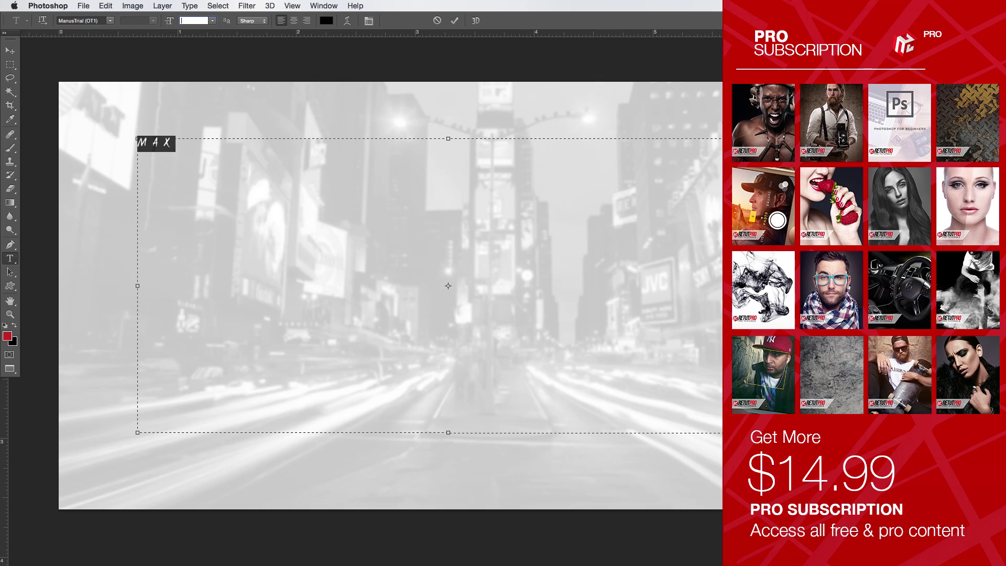
{"action": "type", "text": "67"}
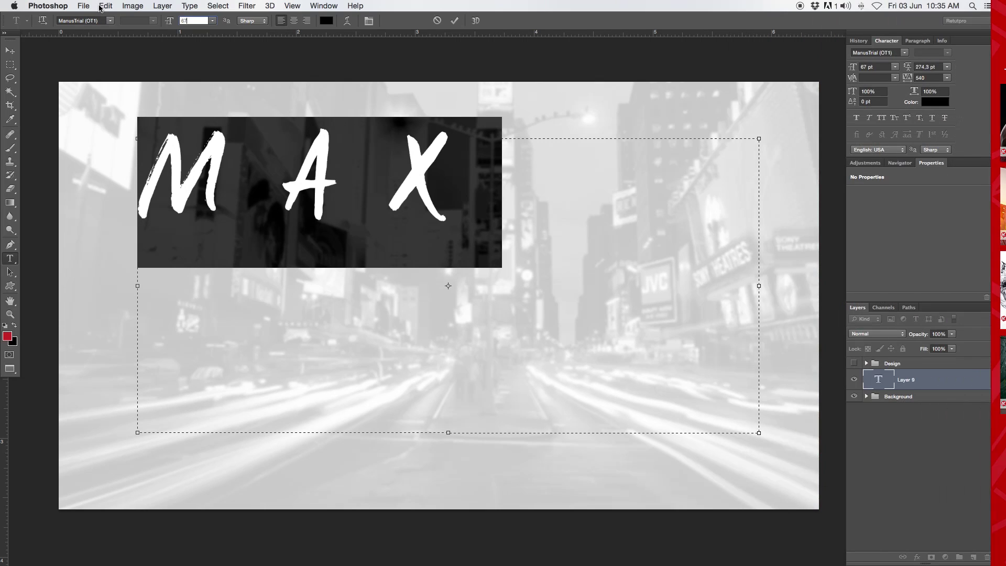
{"action": "left_click", "coordinate": [929, 78]}
{"action": "type", "text": "0"}
{"action": "key", "text": "Return"}
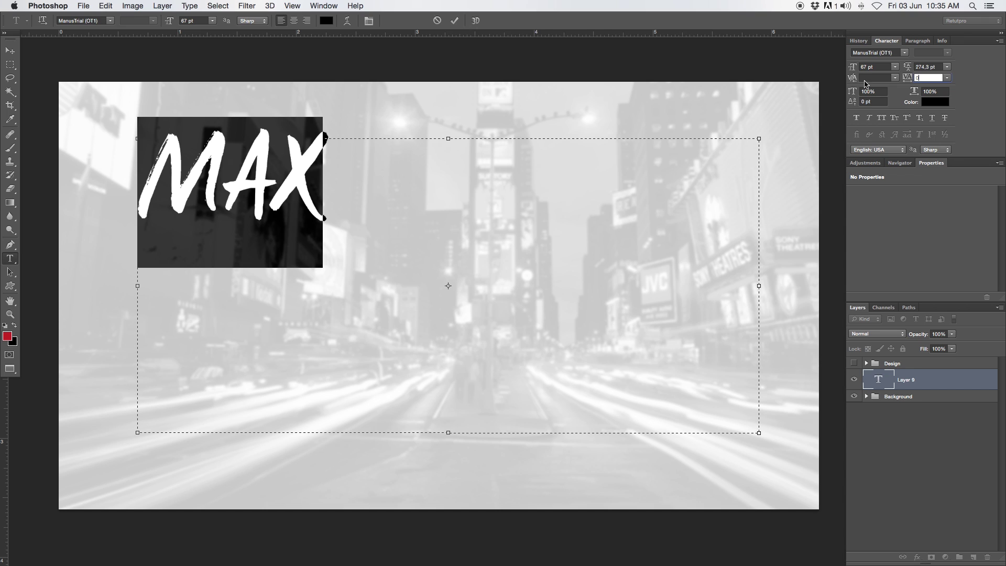
- Set the MAX text's tracking to -20 and commit the text edit
{"action": "left_click_drag", "start_coordinate": [910, 78], "coordinate": [915, 82]}
{"action": "left_click", "coordinate": [373, 199]}
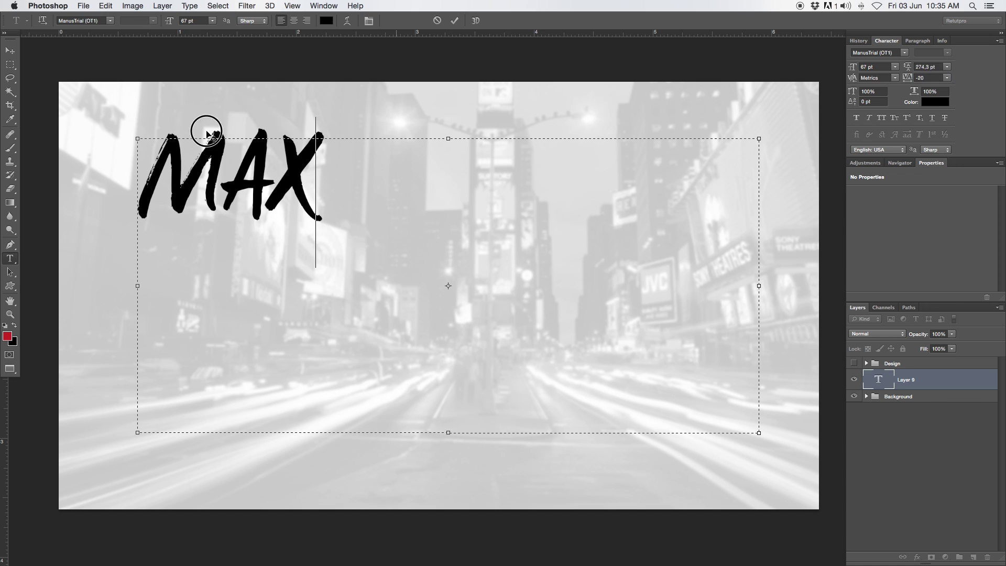
{"action": "double_click", "coordinate": [338, 140]}
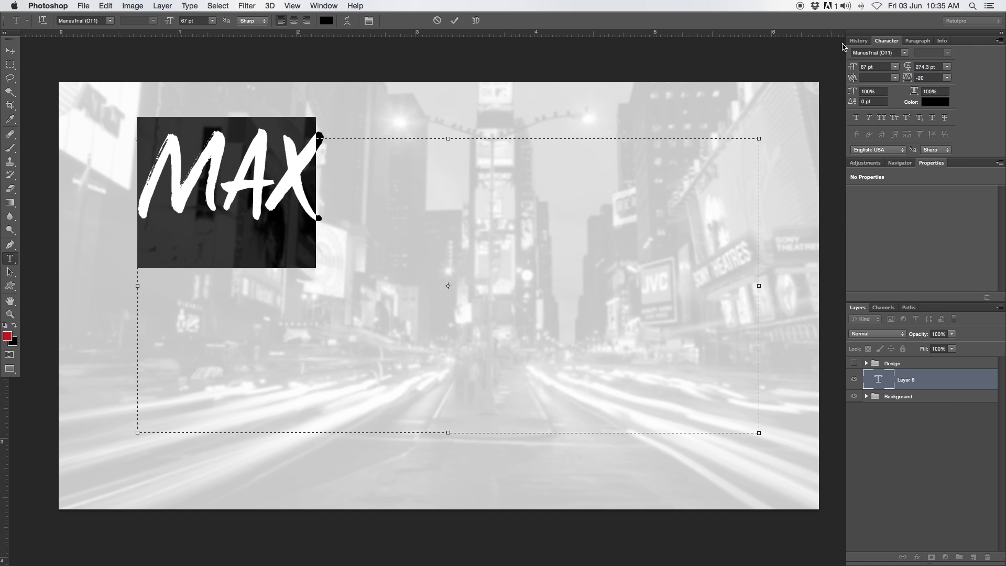
{"action": "left_click", "coordinate": [318, 6]}
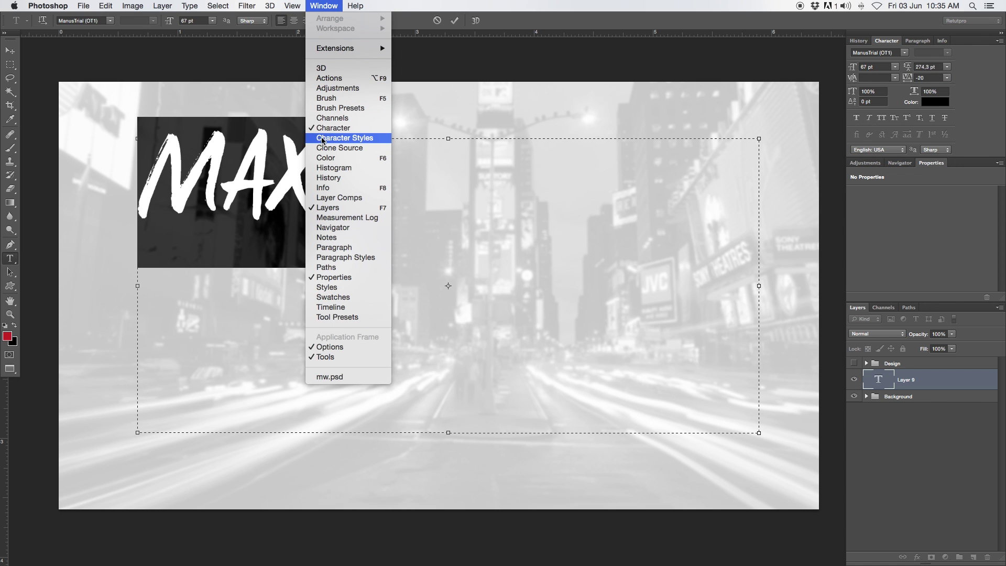
{"action": "left_click", "coordinate": [360, 128]}
{"action": "left_click", "coordinate": [382, 229]}
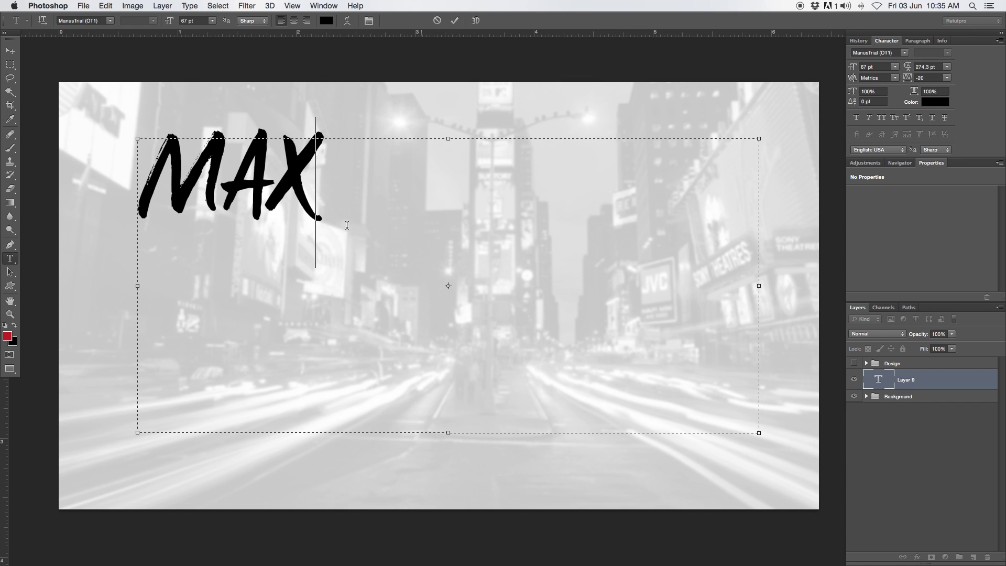
{"action": "left_click_drag", "start_coordinate": [344, 206], "coordinate": [129, 181]}
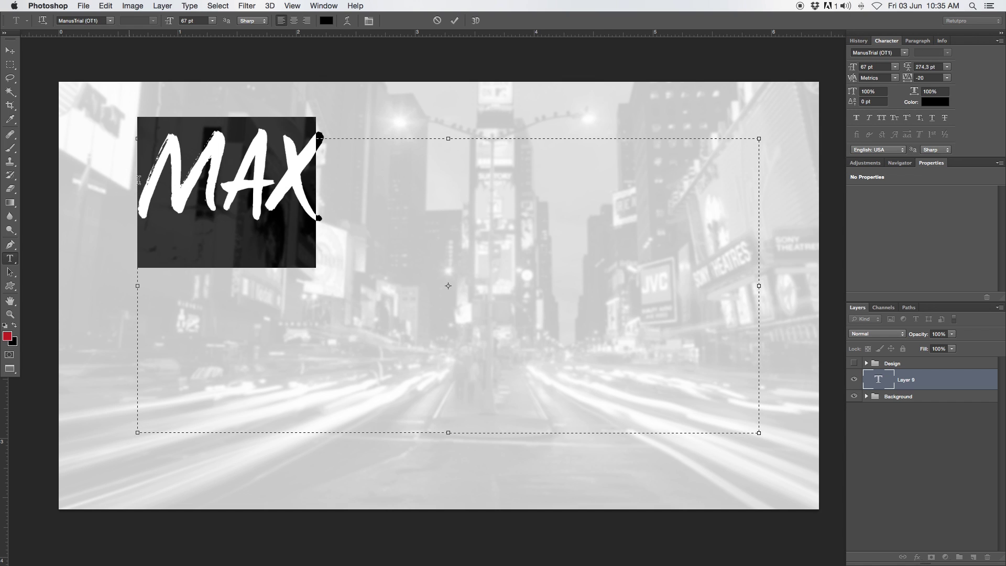
{"action": "left_click", "coordinate": [455, 21]}
- Move the MAX text down to mid-height of the canvas, just left of its centre
{"action": "left_click", "coordinate": [10, 50]}
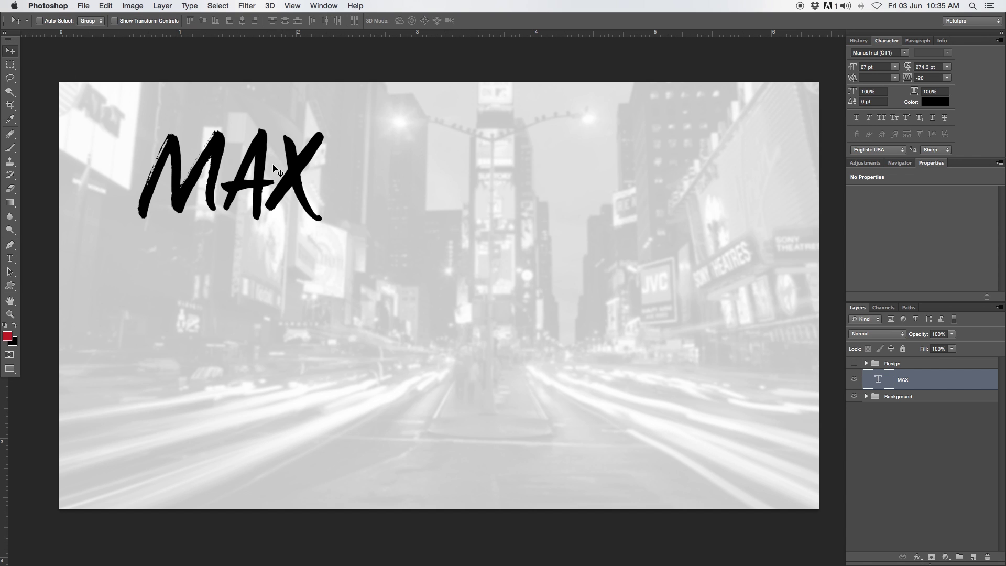
{"action": "left_click_drag", "start_coordinate": [267, 158], "coordinate": [417, 283]}
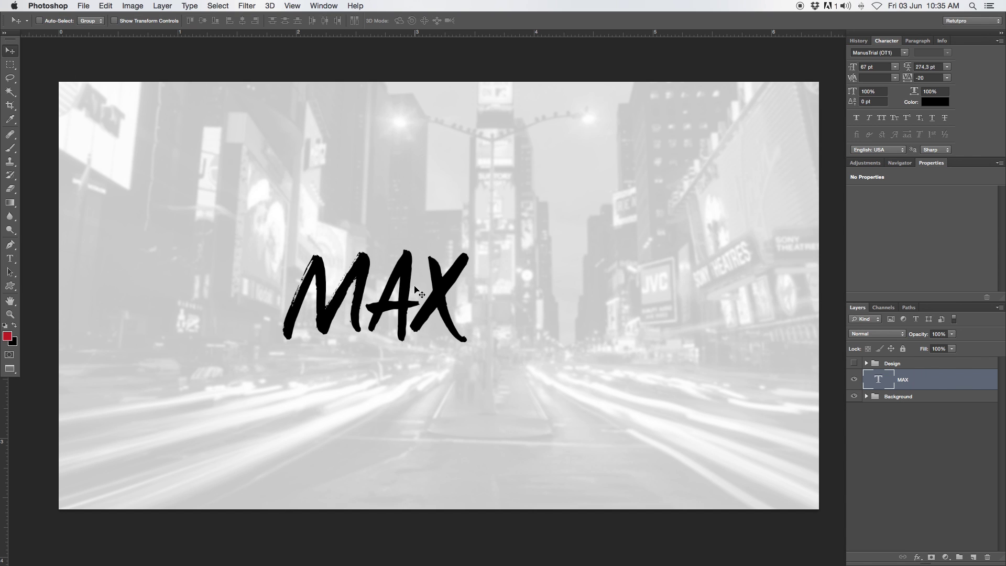
{"action": "mouse_move", "coordinate": [382, 317]}
{"action": "left_mouse_down"}
{"action": "mouse_move", "coordinate": [398, 293]}
{"action": "mouse_move", "coordinate": [371, 317]}
{"action": "left_mouse_up"}
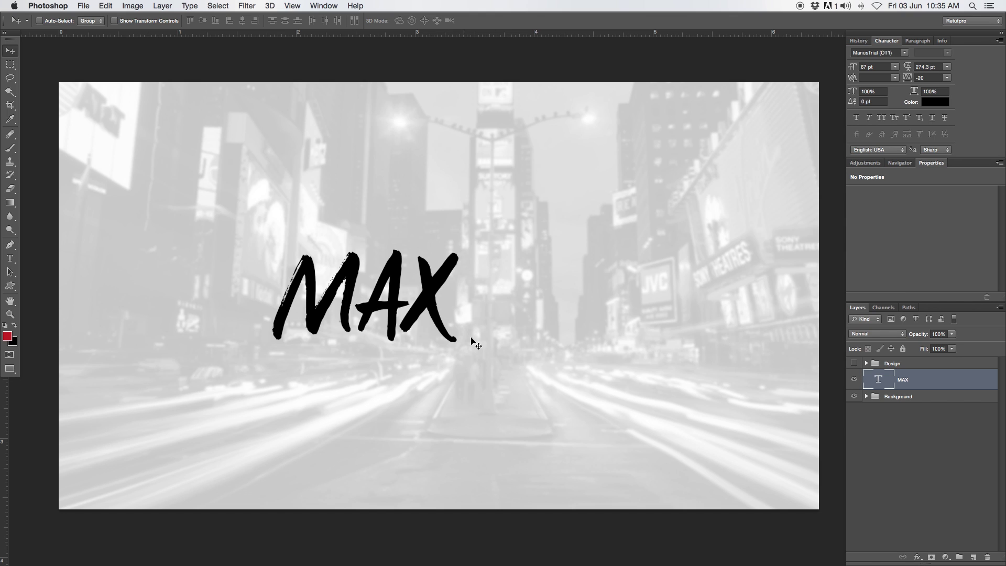
- Change the colour of the whole MAX text to white (ffffff) and commit the edit
{"action": "key", "text": "t"}
{"action": "left_click", "coordinate": [396, 277]}
{"action": "key", "text": "super+a"}
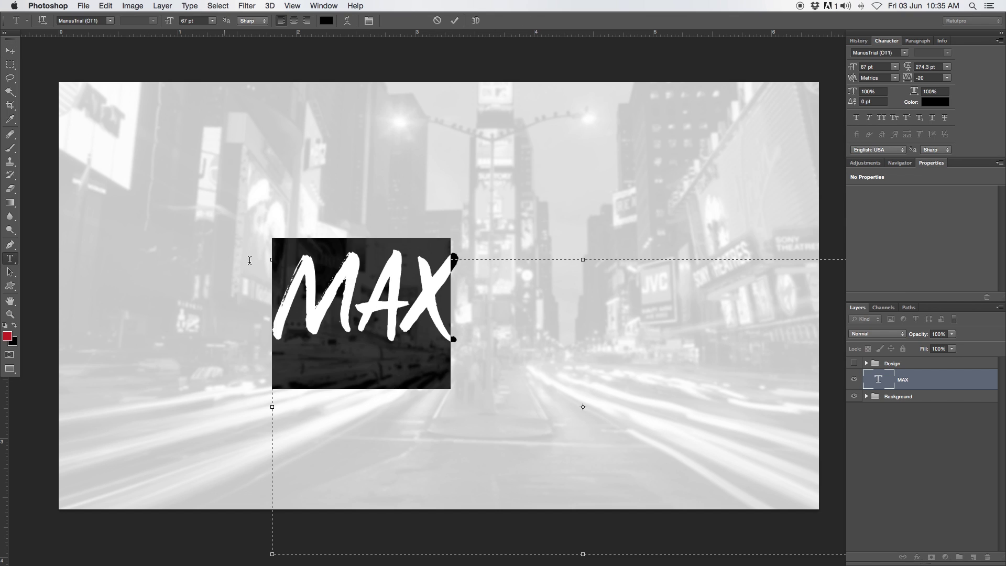
{"action": "left_click", "coordinate": [326, 20]}
{"action": "left_click_drag", "start_coordinate": [721, 331], "coordinate": [636, 225]}
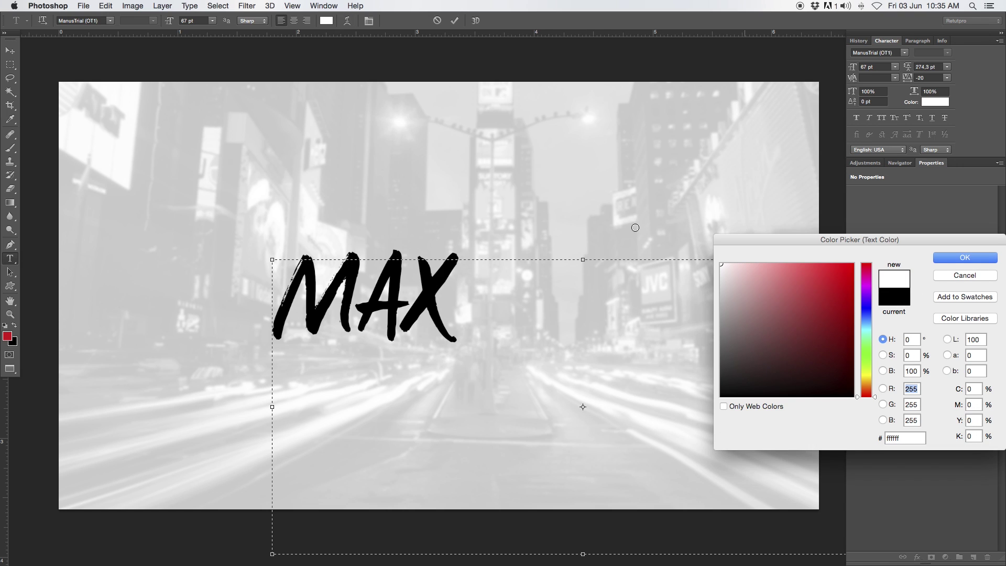
{"action": "left_click", "coordinate": [957, 257]}
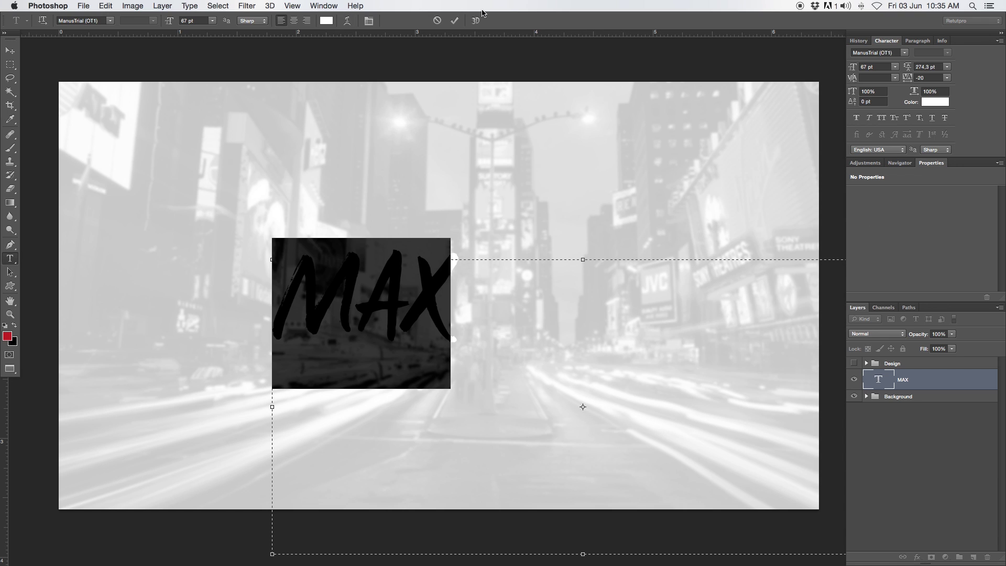
{"action": "left_click", "coordinate": [455, 21]}
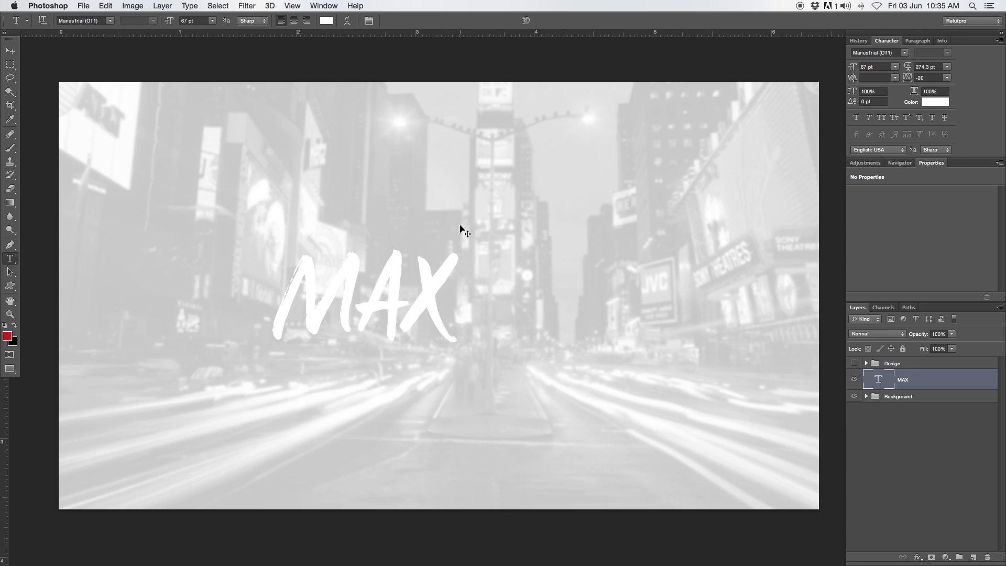
- Duplicate the MAX text layer and move the copy above and to the right of the original
{"action": "key", "text": "cmd+j"}
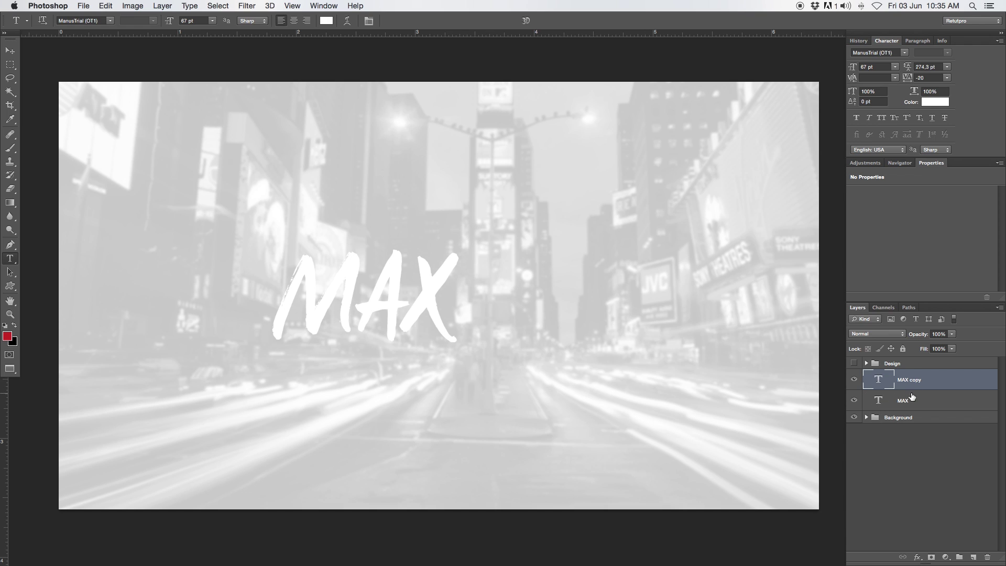
{"action": "key", "text": "v"}
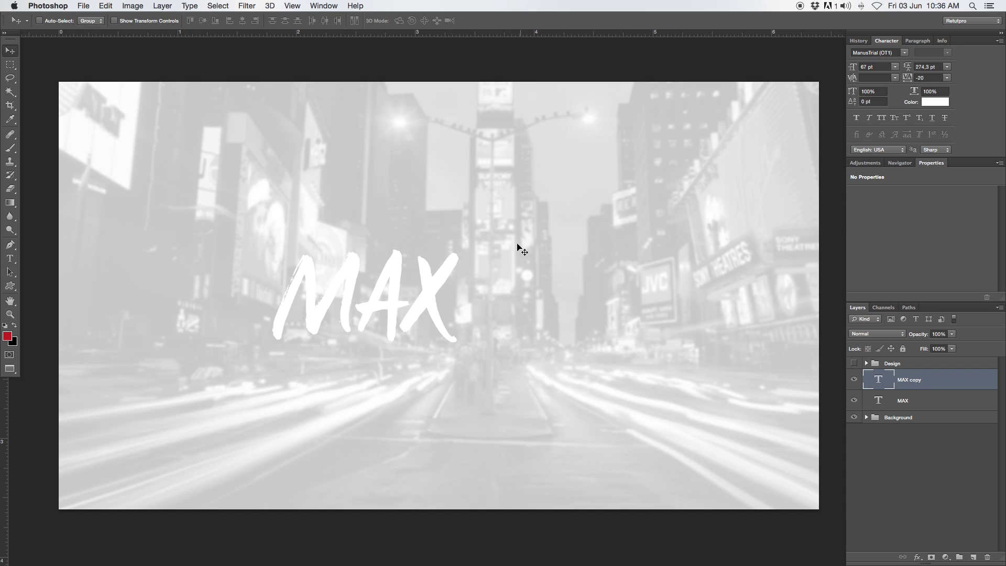
{"action": "left_click_drag", "start_coordinate": [384, 275], "coordinate": [597, 191]}
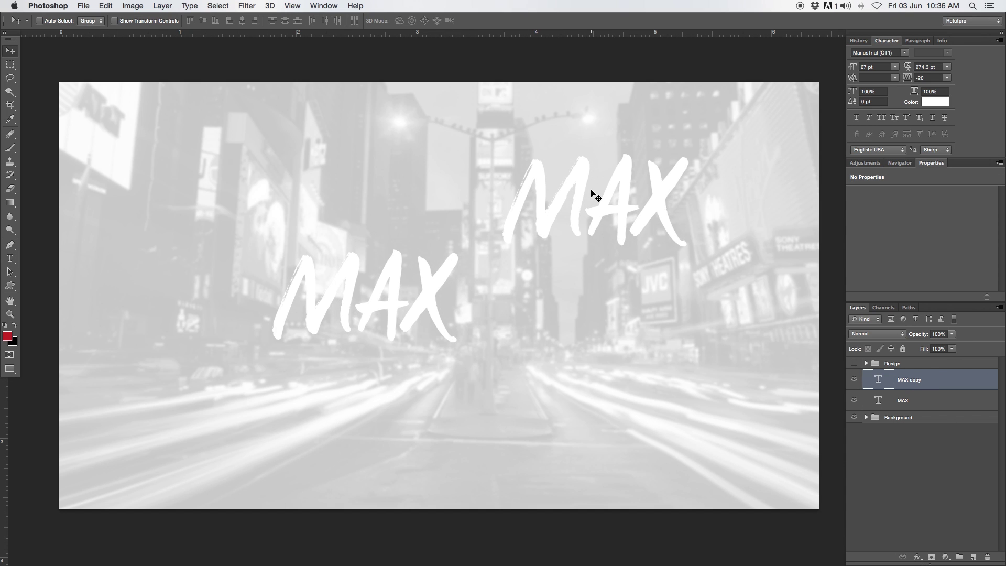
- Replace the text of the duplicated MAX layer with "WELL"
{"action": "left_click", "coordinate": [10, 259]}
{"action": "left_click", "coordinate": [546, 196]}
{"action": "left_click_drag", "start_coordinate": [768, 180], "coordinate": [435, 191]}
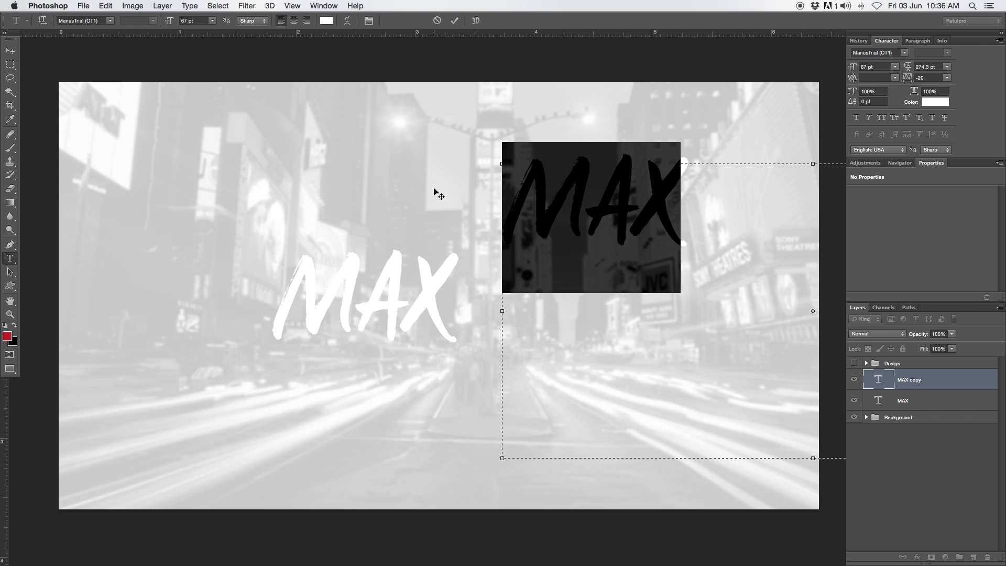
{"action": "type", "text": "WELL"}
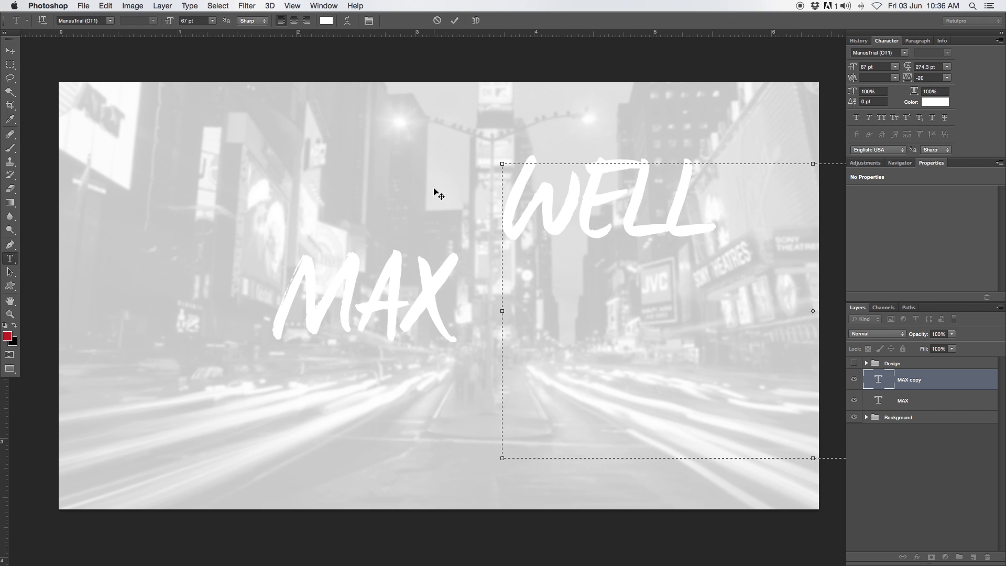
- Change the colour of the whole WELL text to black (000000) and commit the edit
{"action": "left_click_drag", "start_coordinate": [739, 219], "coordinate": [408, 162]}
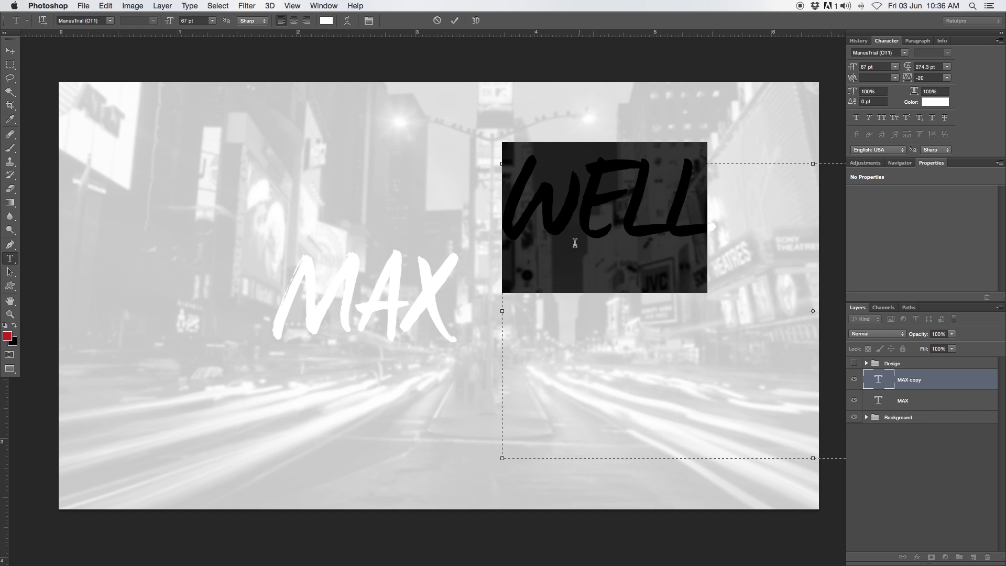
{"action": "left_click", "coordinate": [326, 20]}
{"action": "left_click_drag", "start_coordinate": [768, 318], "coordinate": [674, 420]}
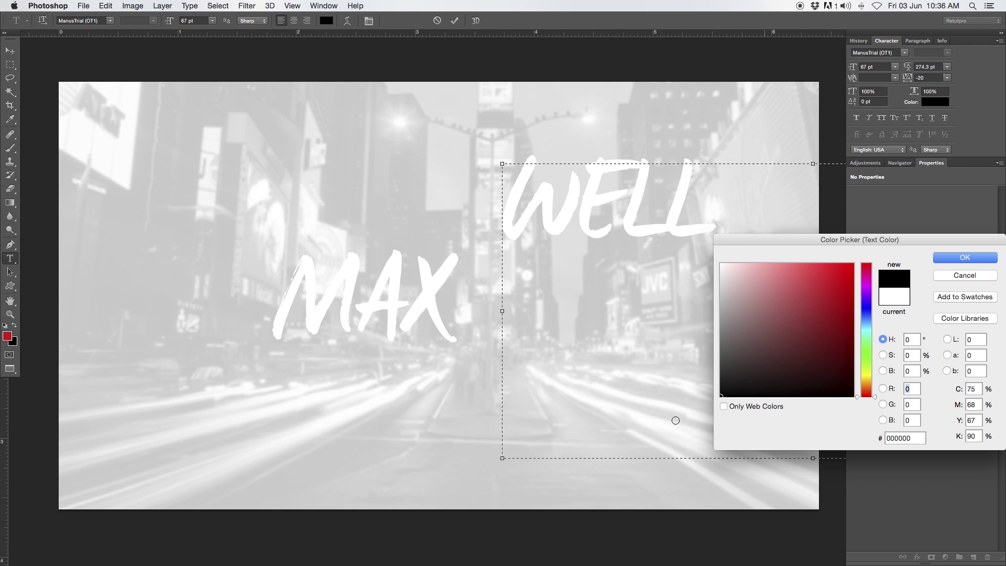
{"action": "left_click", "coordinate": [955, 258]}
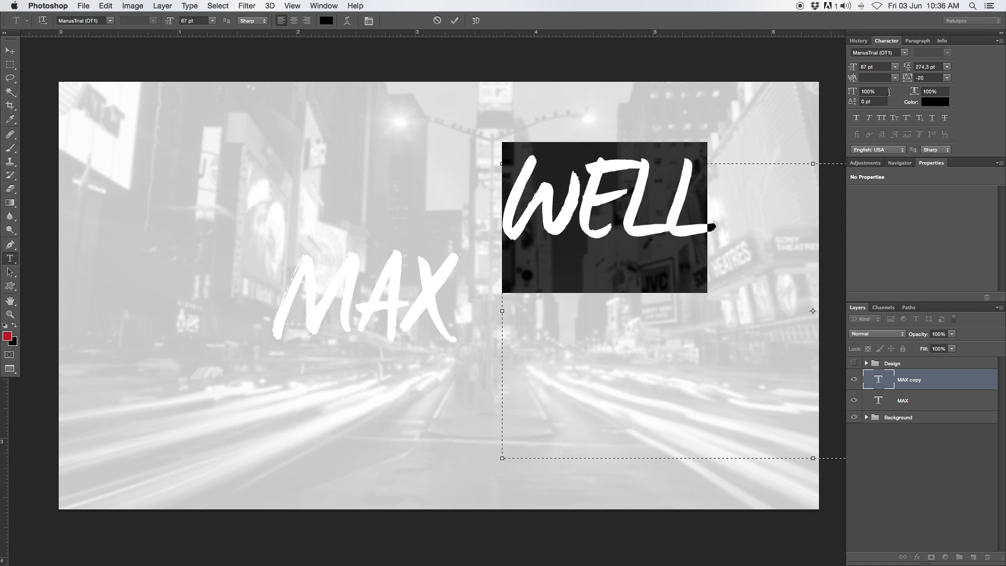
{"action": "left_click", "coordinate": [454, 21]}
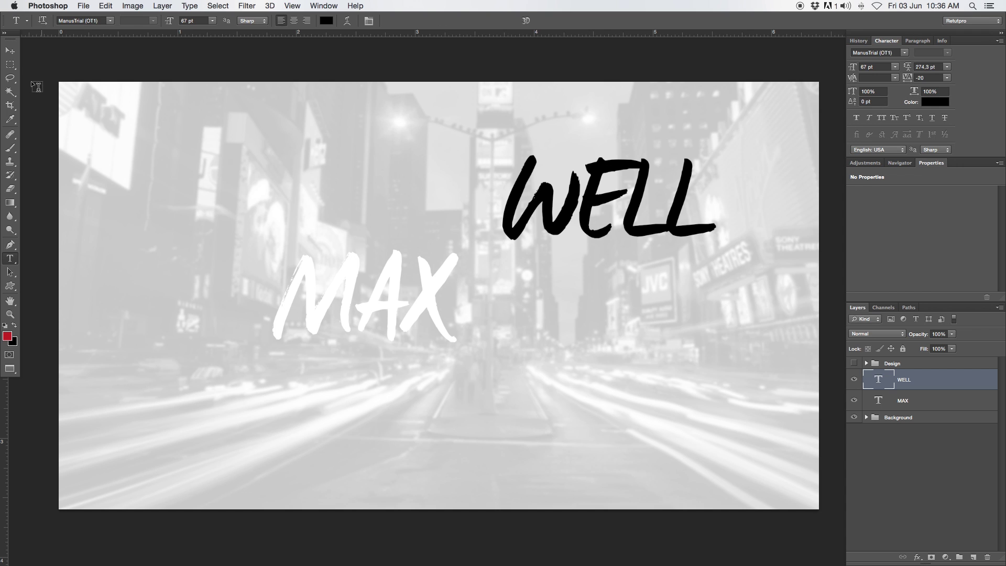
- Move the WELL text directly against the end of MAX and fine-tune its horizontal position in small nudges
{"action": "left_click", "coordinate": [10, 50]}
{"action": "left_click_drag", "start_coordinate": [518, 175], "coordinate": [501, 252]}
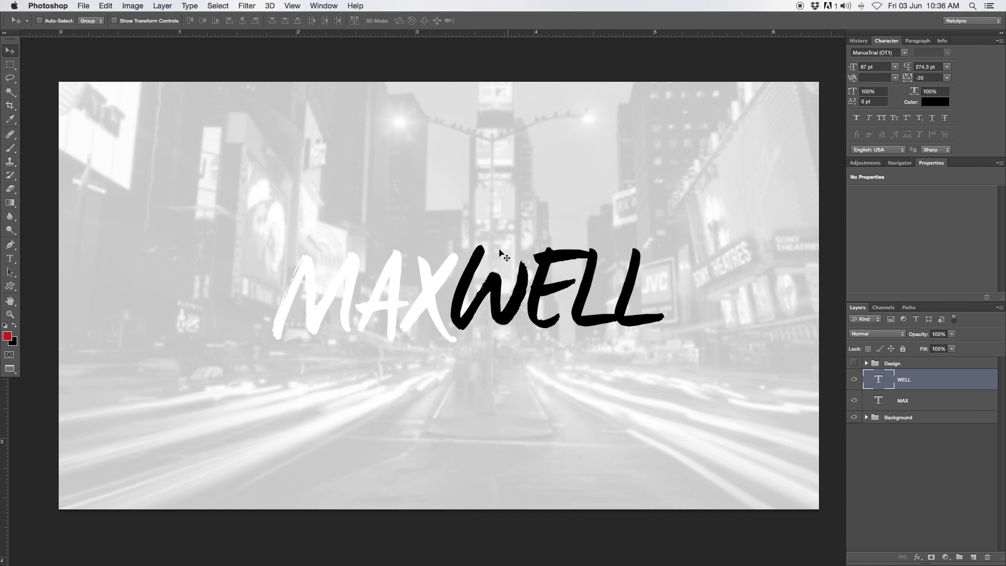
{"action": "key", "text": "Right"}
{"action": "key", "text": "Right"}
{"action": "key", "text": "Right"}
{"action": "key", "text": "Right"}
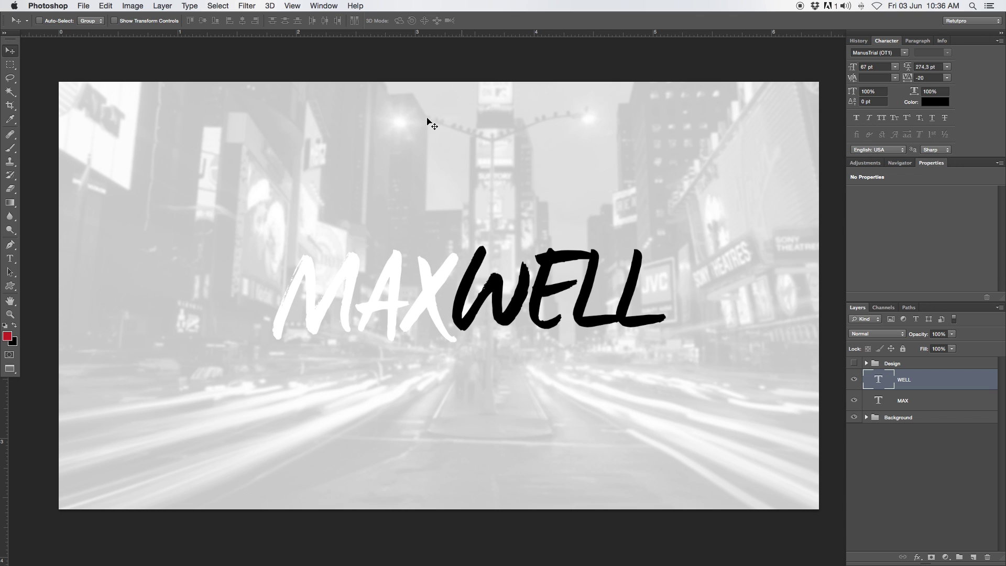
{"action": "key", "text": "Left"}
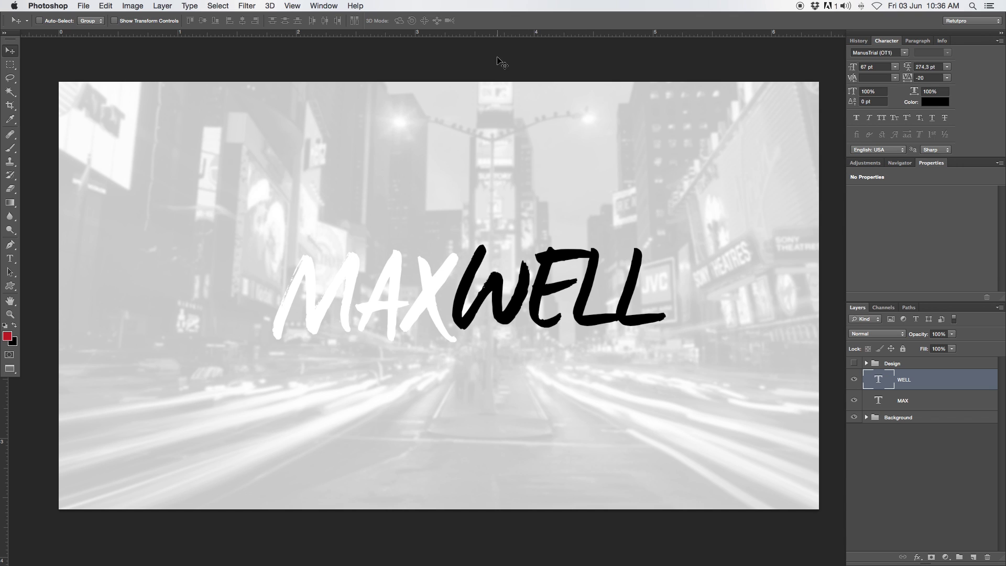
- Nudge the WELL text slightly up and to the right, using a temporary horizontal guide beneath MAX as reference
{"action": "left_click_drag", "start_coordinate": [501, 33], "coordinate": [550, 342]}
{"action": "key", "text": "Up"}
{"action": "key", "text": "Up"}
{"action": "key", "text": "Up"}
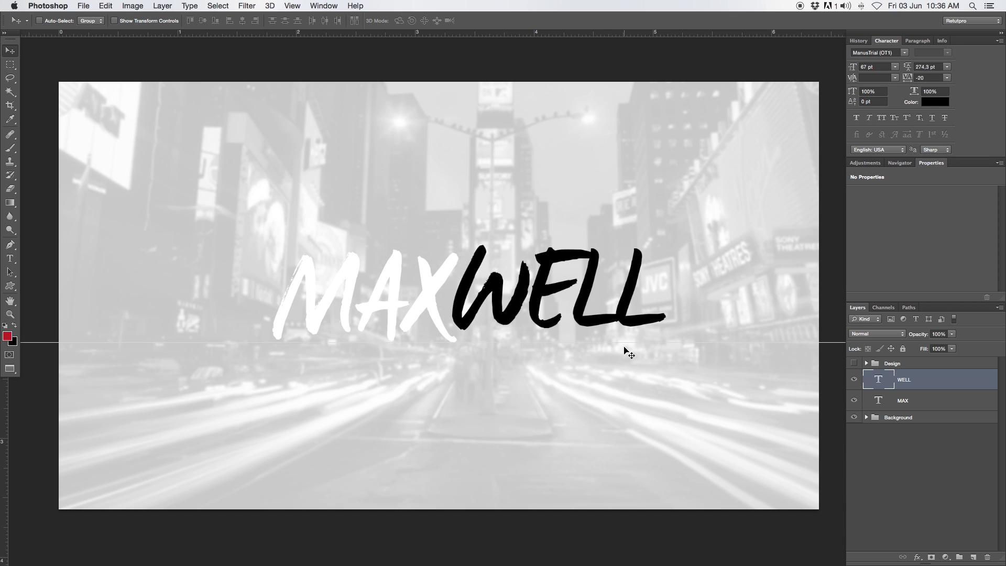
{"action": "key", "text": "Up"}
{"action": "key", "text": "Up"}
{"action": "key", "text": "Up"}
{"action": "key", "text": "Up"}
{"action": "key", "text": "Up"}
{"action": "key", "text": "Right"}
{"action": "key", "text": "Right"}
{"action": "key", "text": "Right"}
{"action": "key", "text": "Right"}
{"action": "key", "text": "Right"}
{"action": "key", "text": "Right"}
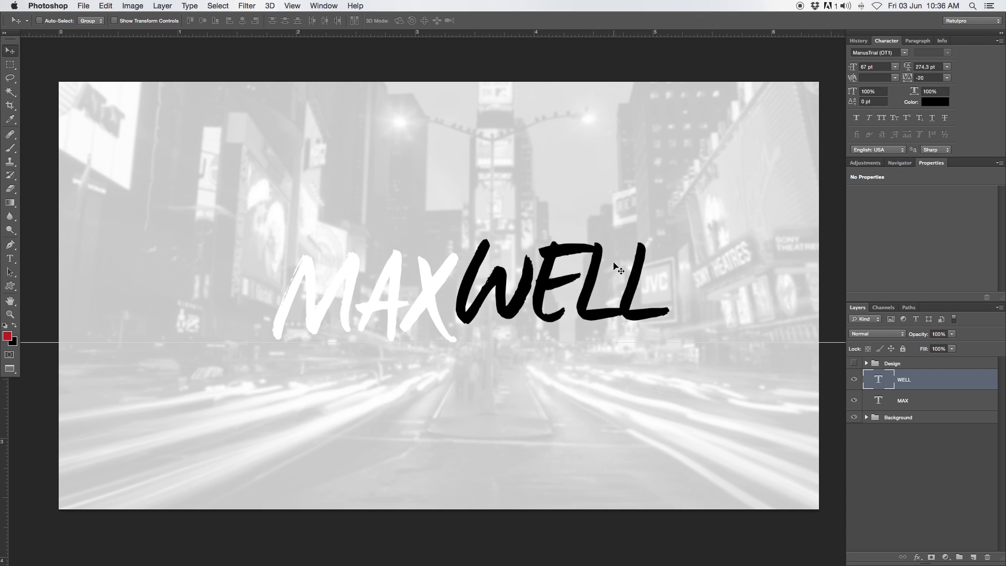
{"action": "key", "text": "Right"}
{"action": "key", "text": "Right"}
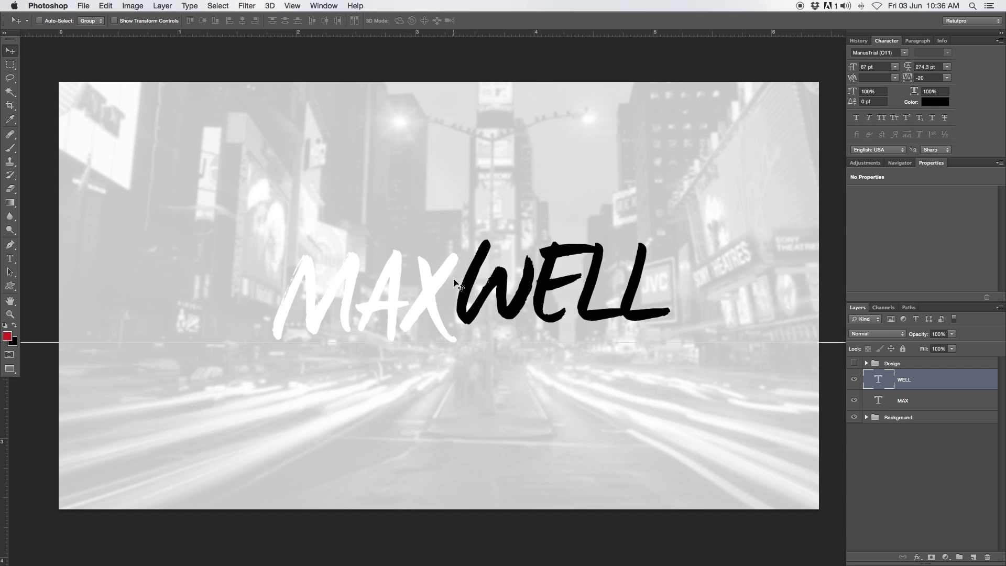
{"action": "left_click_drag", "start_coordinate": [510, 343], "coordinate": [519, 15]}
- Add a Stroke effect in black (000000) to the MAX text layer
{"action": "left_click", "coordinate": [902, 402]}
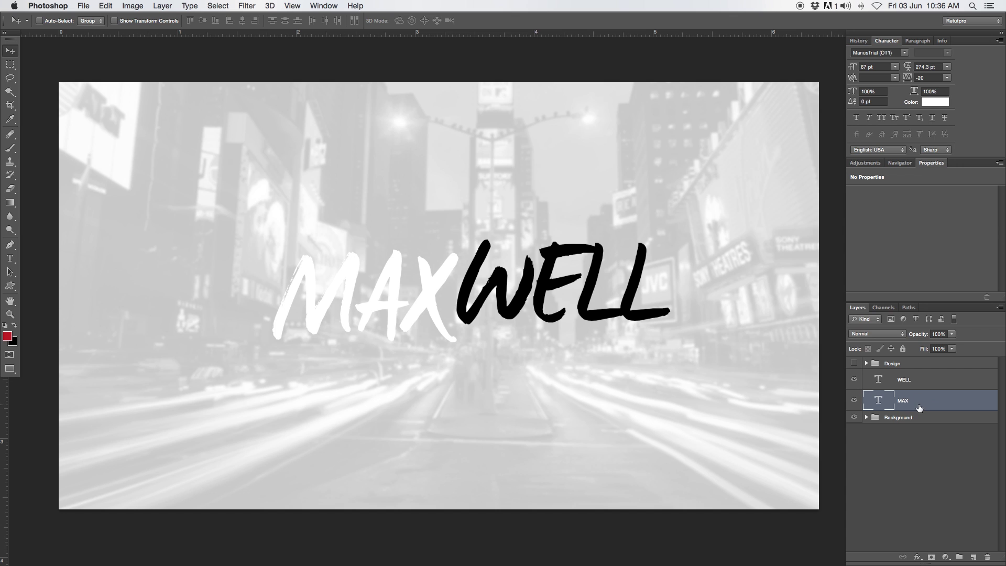
{"action": "double_click", "coordinate": [937, 405]}
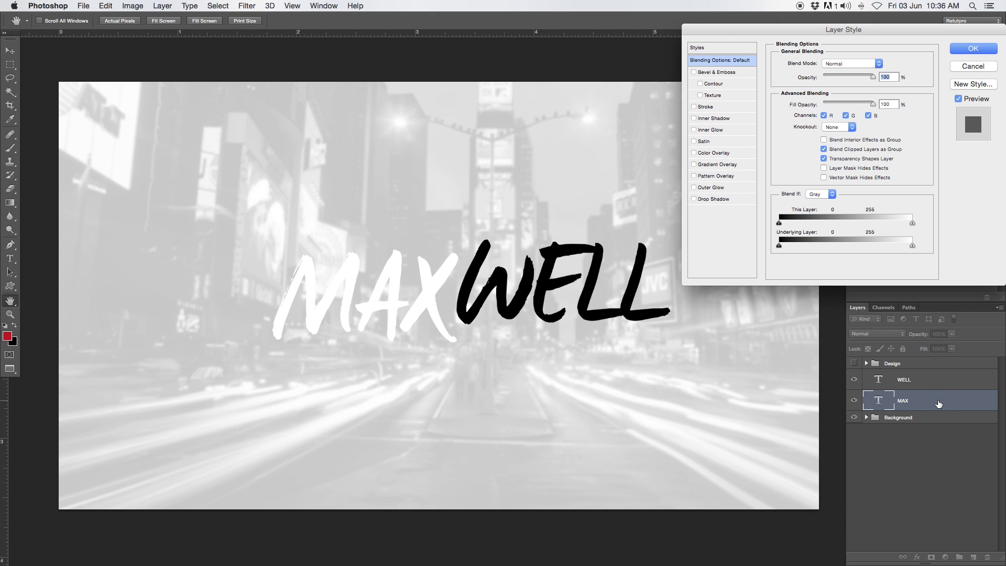
{"action": "left_click_drag", "start_coordinate": [867, 24], "coordinate": [722, 18]}
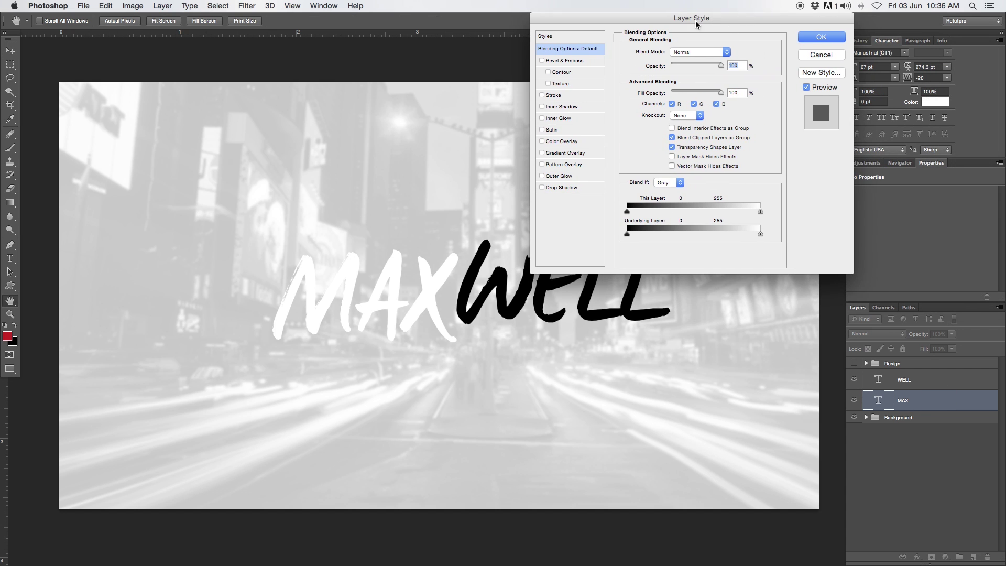
{"action": "left_click", "coordinate": [544, 96]}
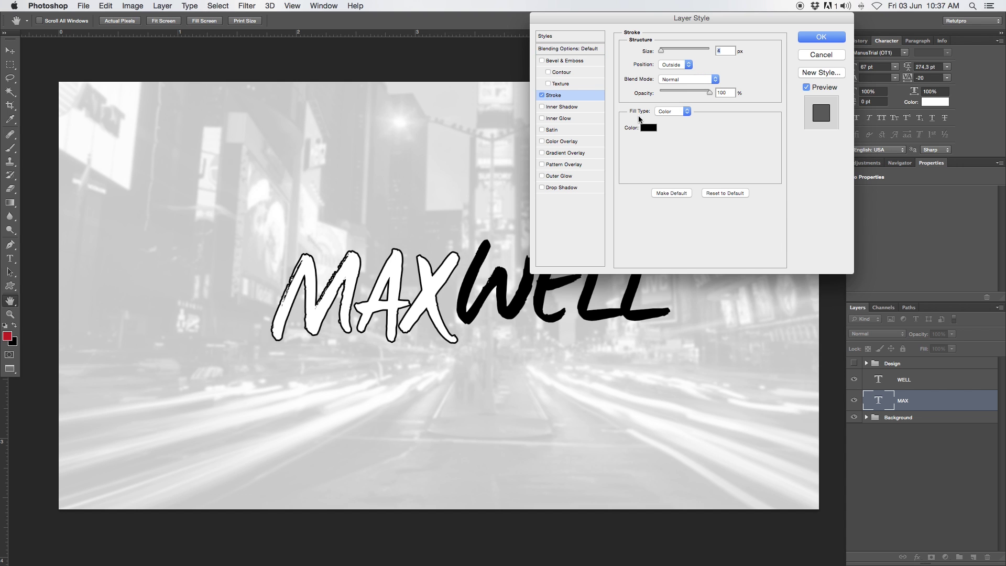
{"action": "left_click", "coordinate": [648, 128]}
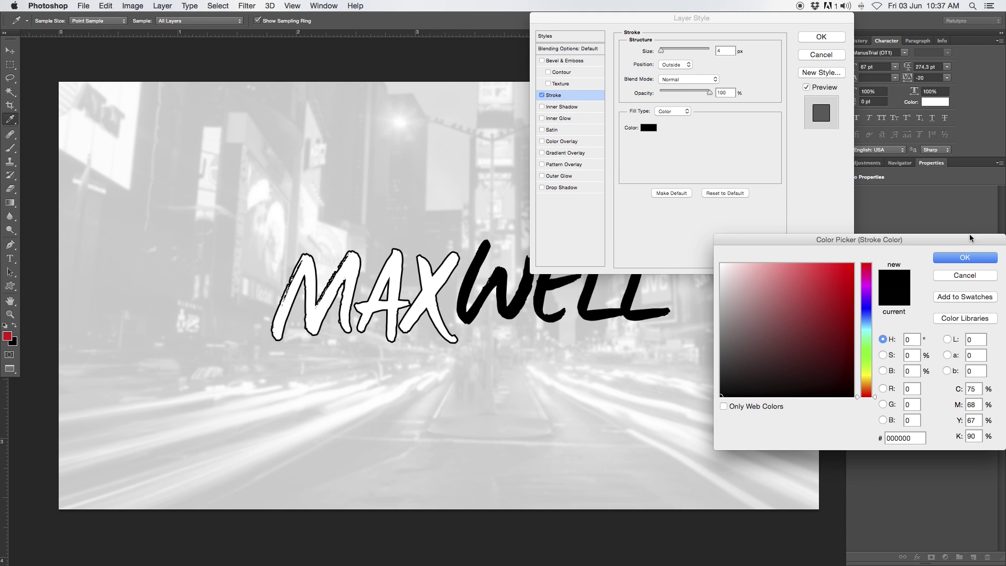
{"action": "left_click", "coordinate": [960, 259]}
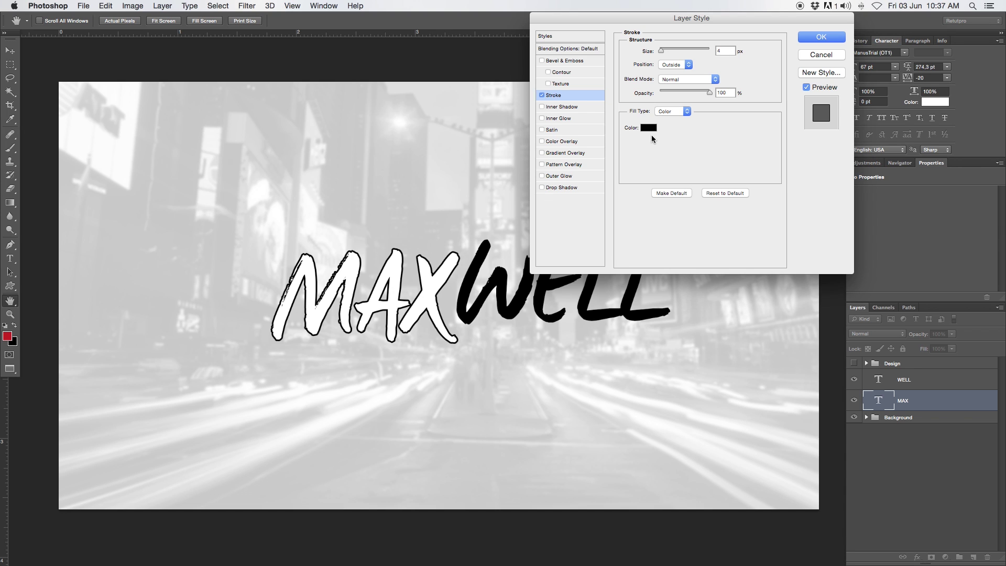
- Set the MAX stroke size to 10 px, keep its position Outside, and apply the layer style
{"action": "type", "text": "10"}
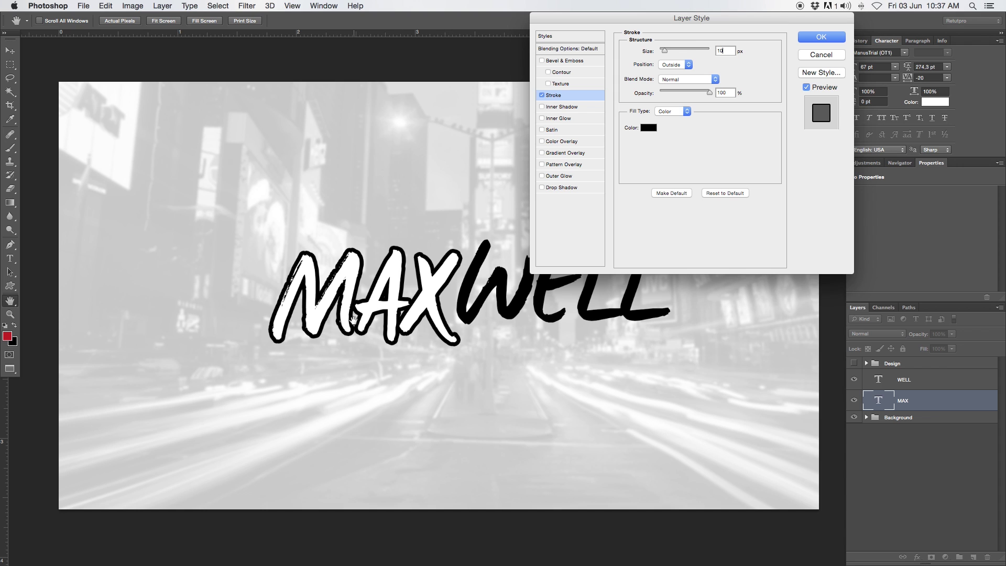
{"action": "left_click", "coordinate": [676, 64]}
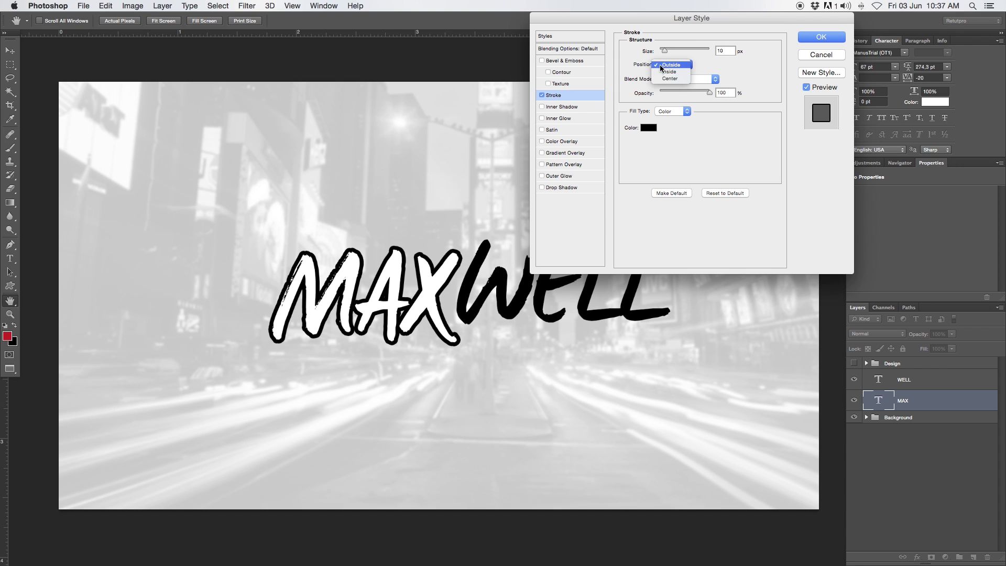
{"action": "left_click", "coordinate": [676, 66]}
{"action": "left_click", "coordinate": [673, 80]}
{"action": "left_click", "coordinate": [684, 82]}
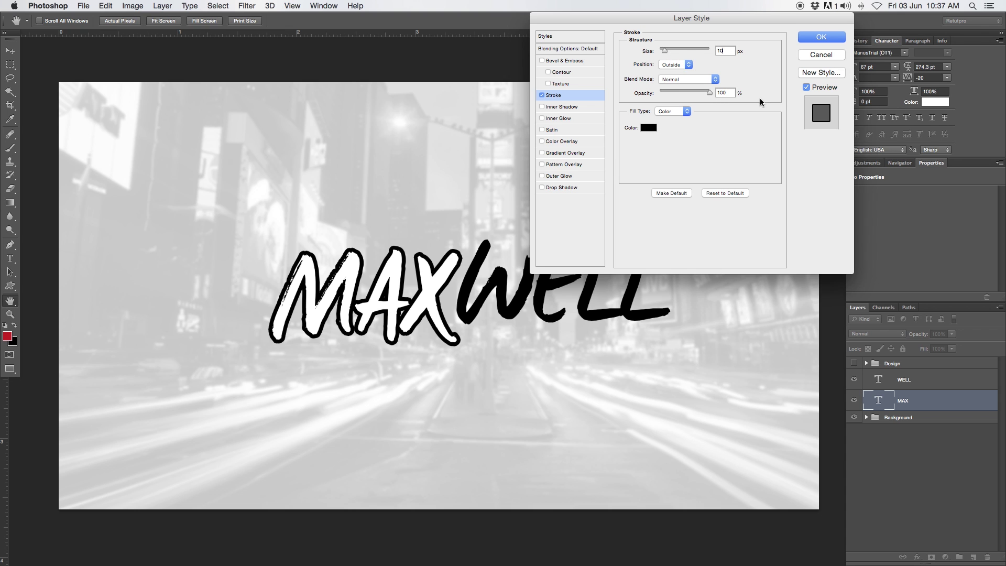
{"action": "left_click", "coordinate": [836, 37]}
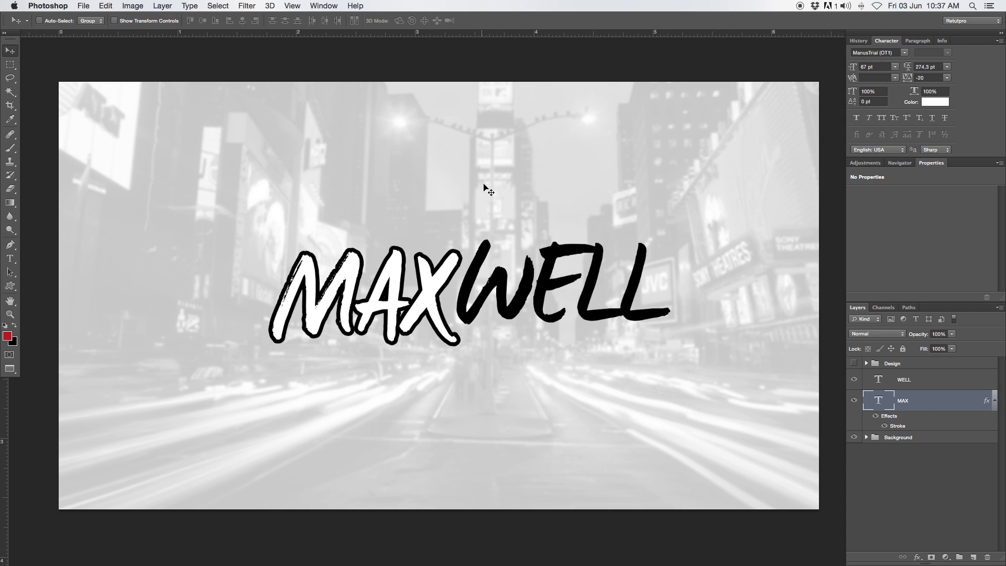
- Nudge the WELL text left against the outlined MAX, and shift both words together slightly up and to the left
{"action": "left_click", "coordinate": [954, 380]}
{"action": "key", "text": "Left"}
{"action": "key", "text": "Left"}
{"action": "key", "text": "Left"}
{"action": "key", "text": "Left"}
{"action": "key", "text": "Left"}
{"action": "key", "text": "Left"}
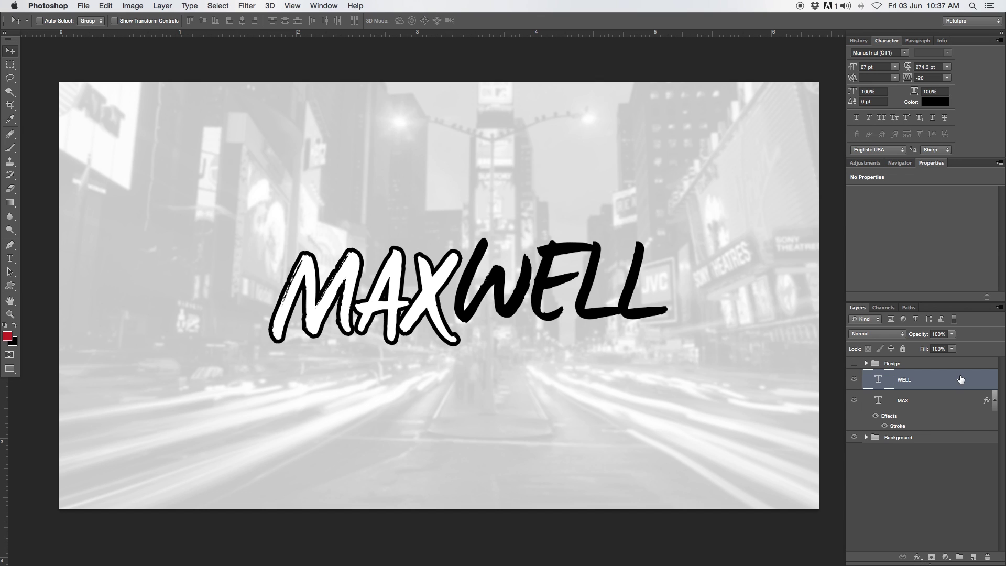
{"action": "left_click", "coordinate": [922, 408], "text": "shift"}
{"action": "left_click_drag", "start_coordinate": [522, 324], "coordinate": [516, 313]}
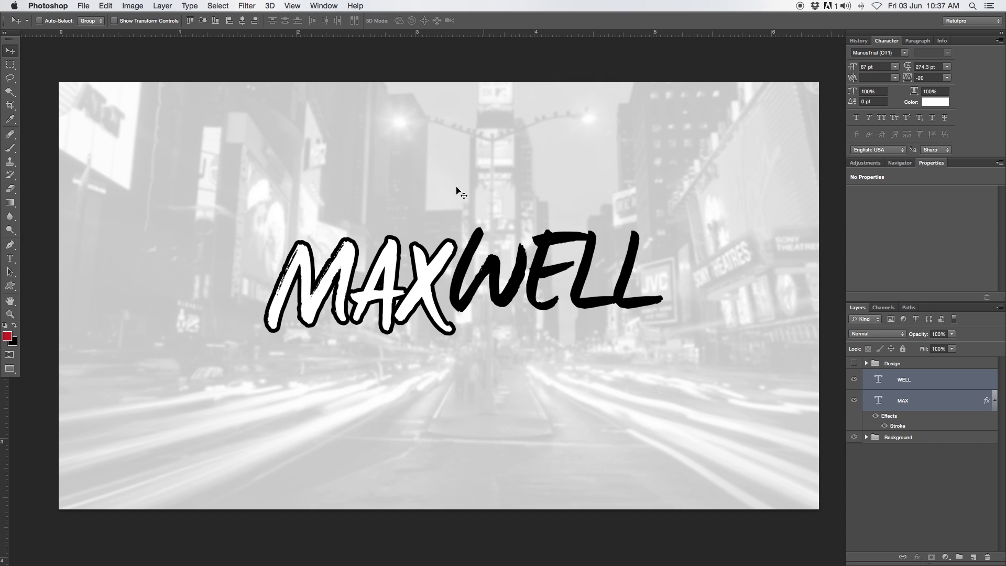
- Add a horizontal guide through the vertical centre of the canvas
{"action": "left_click", "coordinate": [321, 5]}
{"action": "mouse_move", "coordinate": [302, 5]}
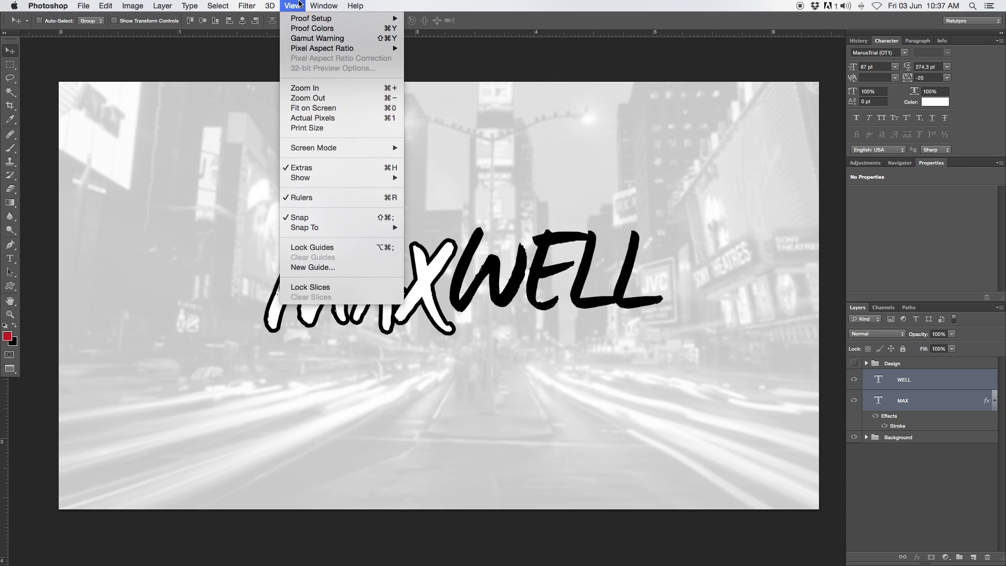
{"action": "left_click", "coordinate": [308, 267]}
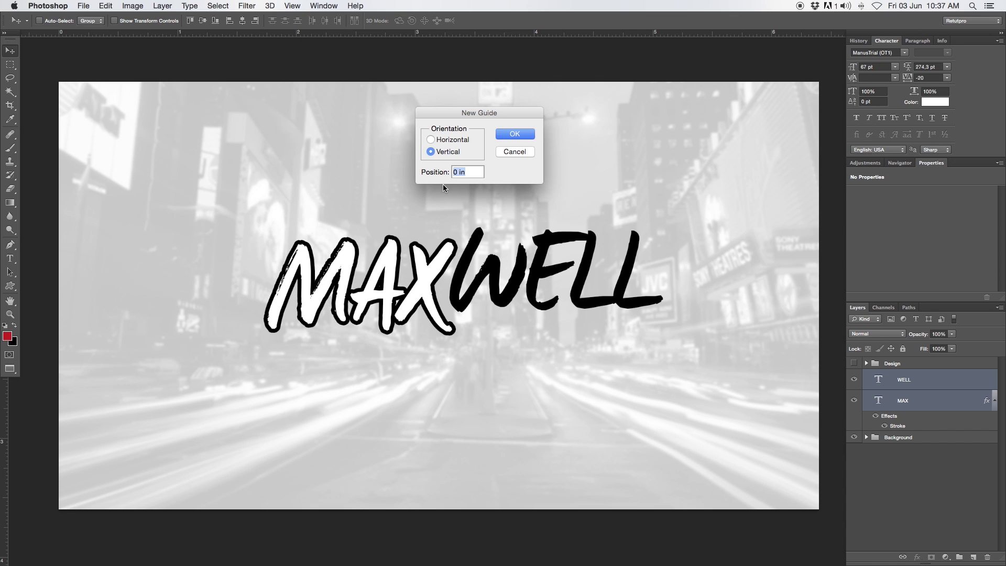
{"action": "left_click", "coordinate": [463, 139]}
{"action": "type", "text": "5-"}
{"action": "left_click", "coordinate": [502, 134]}
- Add a vertical guide at 50% of the canvas width
{"action": "left_click", "coordinate": [286, 4]}
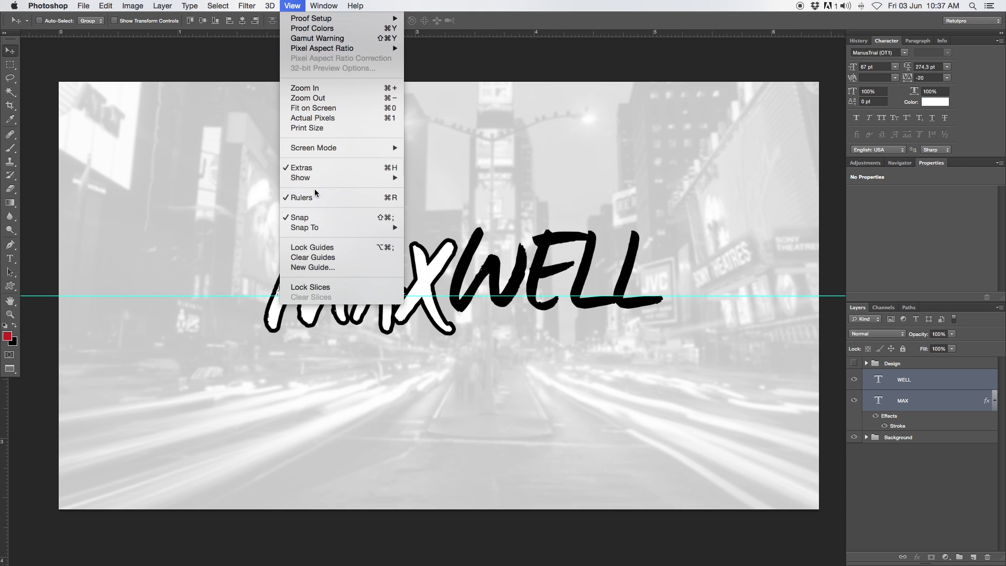
{"action": "left_click", "coordinate": [322, 267]}
{"action": "left_click", "coordinate": [431, 151]}
{"action": "type", "text": "50"}
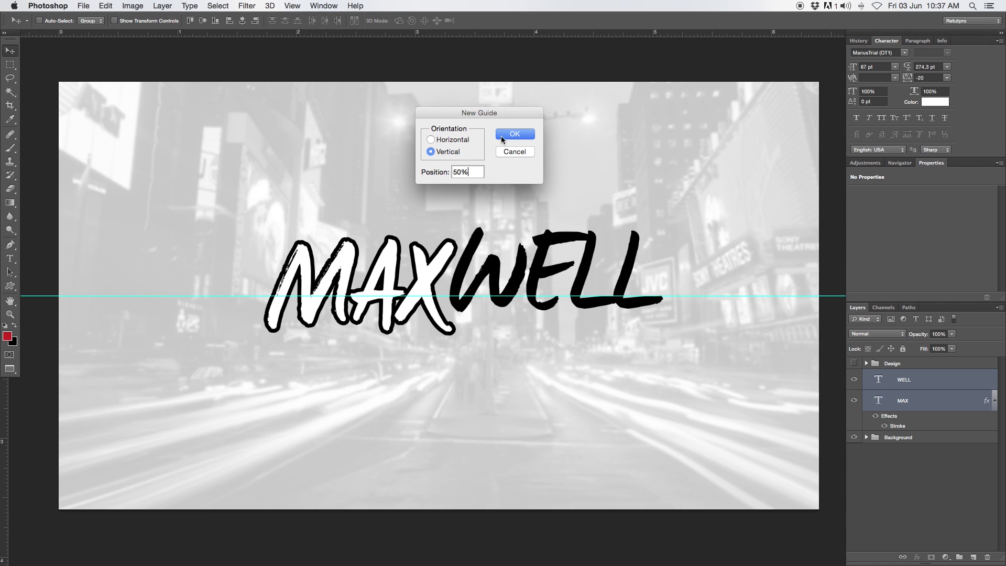
{"action": "left_click", "coordinate": [502, 136]}
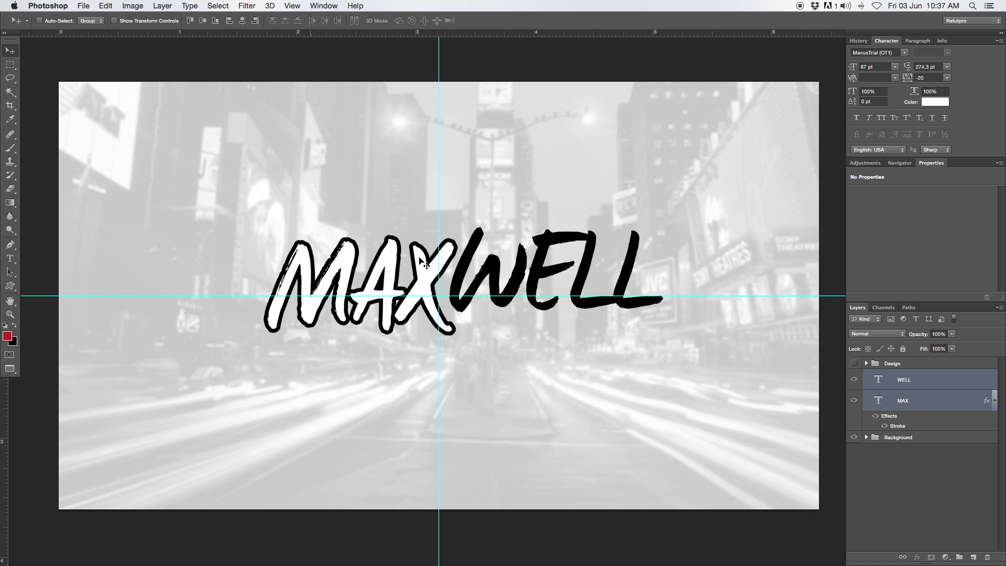
- Create a text box below WELL containing "SPRAY OR DIE TRYING" in Helvetica Neue Regular at 10 pt
{"action": "left_click", "coordinate": [10, 258]}
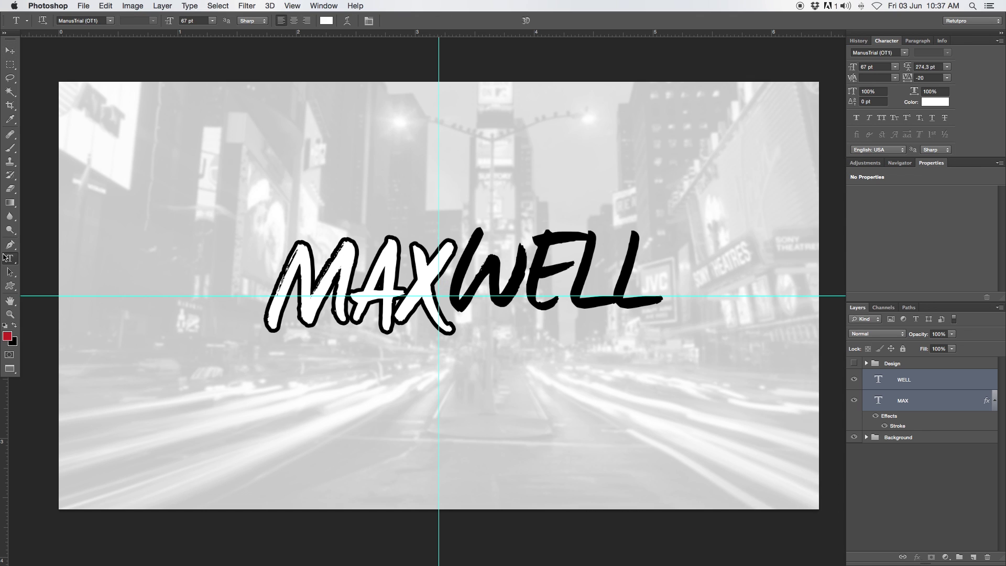
{"action": "left_click_drag", "start_coordinate": [463, 406], "coordinate": [742, 451]}
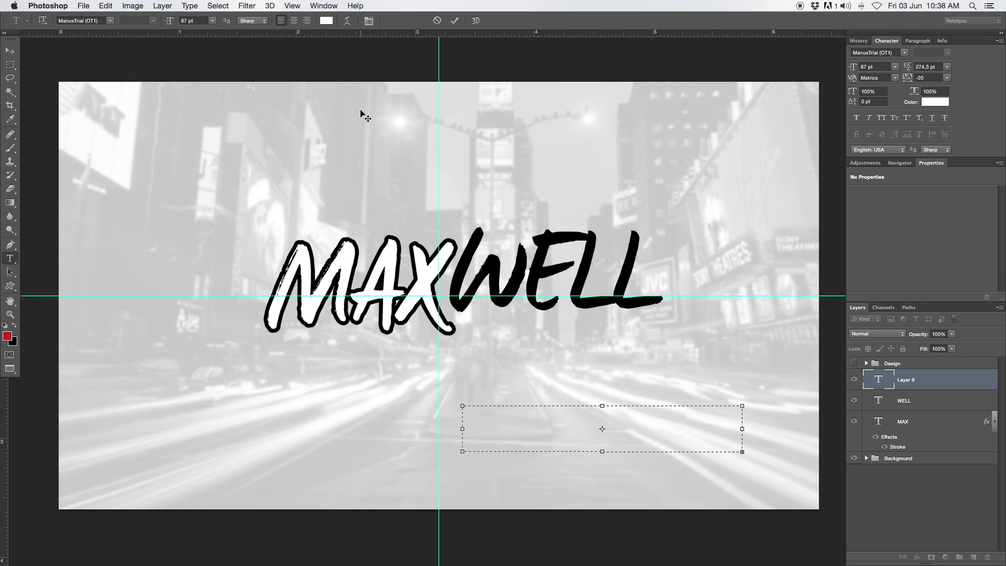
{"action": "left_click", "coordinate": [110, 20]}
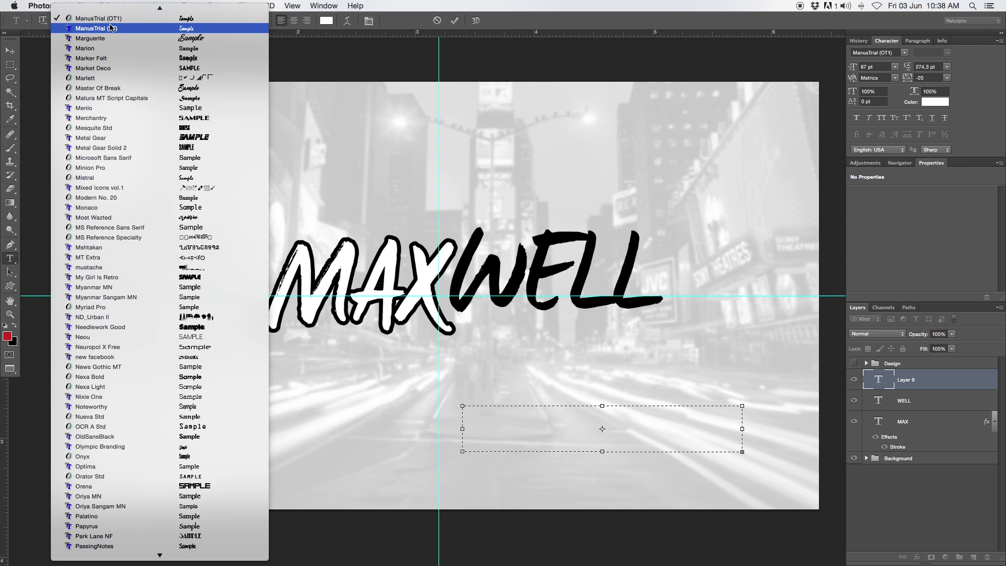
{"action": "type", "text": "h"}
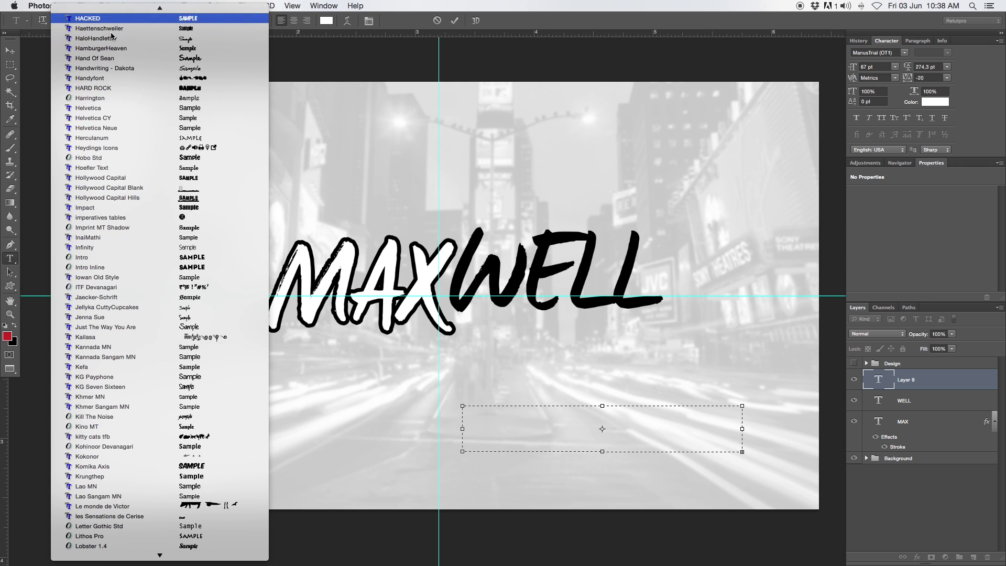
{"action": "type", "text": "elvetica neue"}
{"action": "key", "text": "Return"}
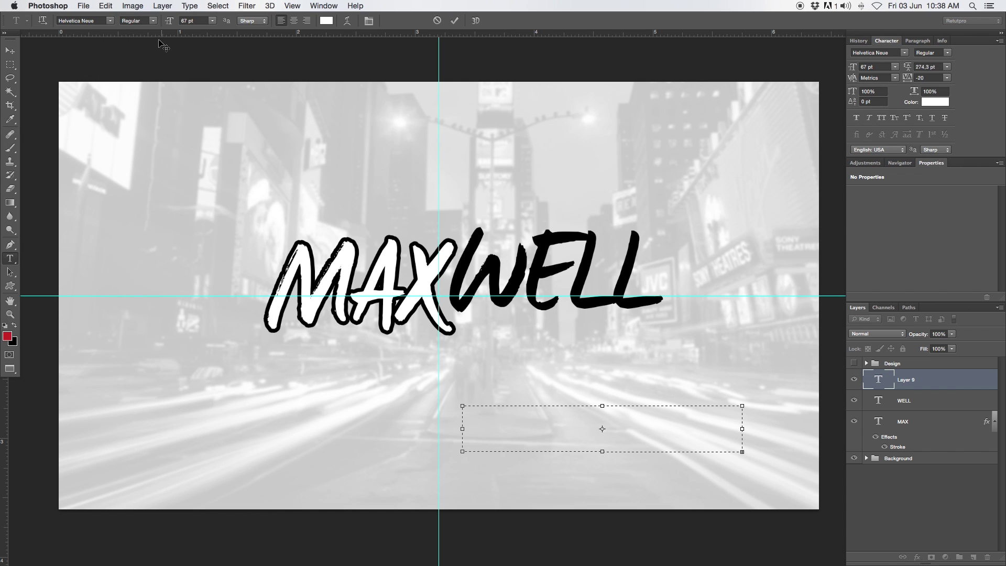
{"action": "left_click_drag", "start_coordinate": [168, 22], "coordinate": [137, 13]}
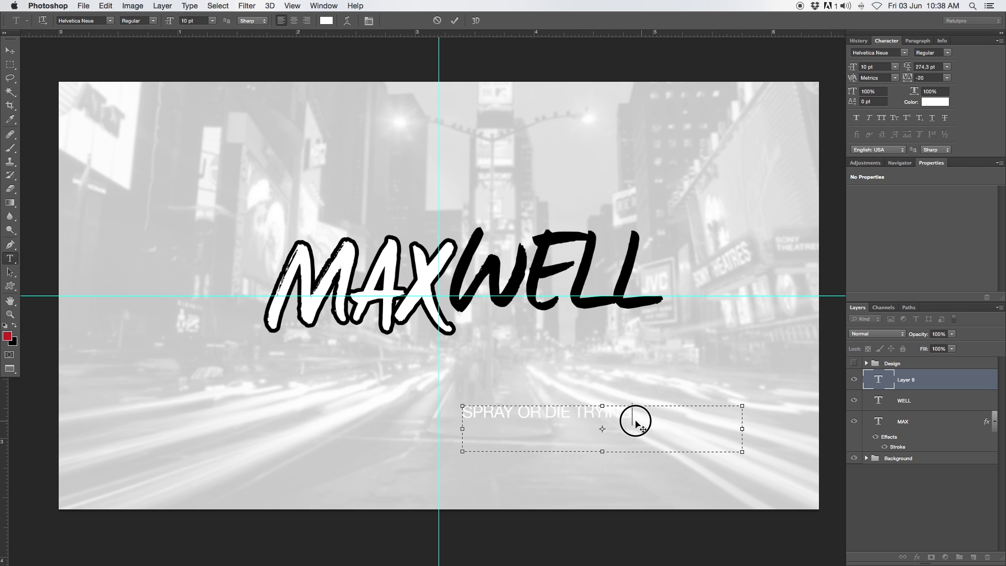
- Change the tagline text colour to black (000000) and its font style to Light
{"action": "left_click", "coordinate": [327, 21]}
{"action": "left_click", "coordinate": [577, 276]}
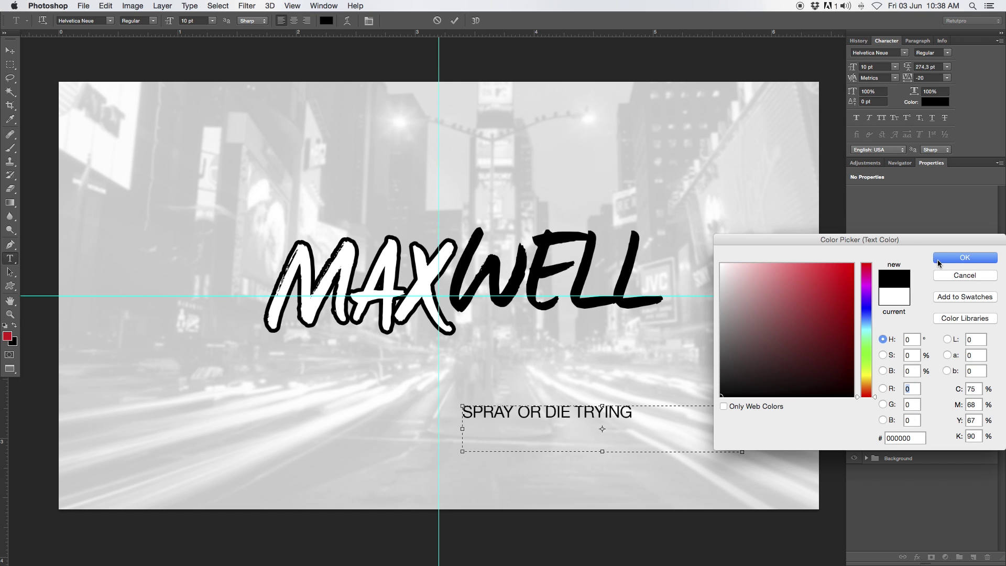
{"action": "left_click", "coordinate": [941, 260]}
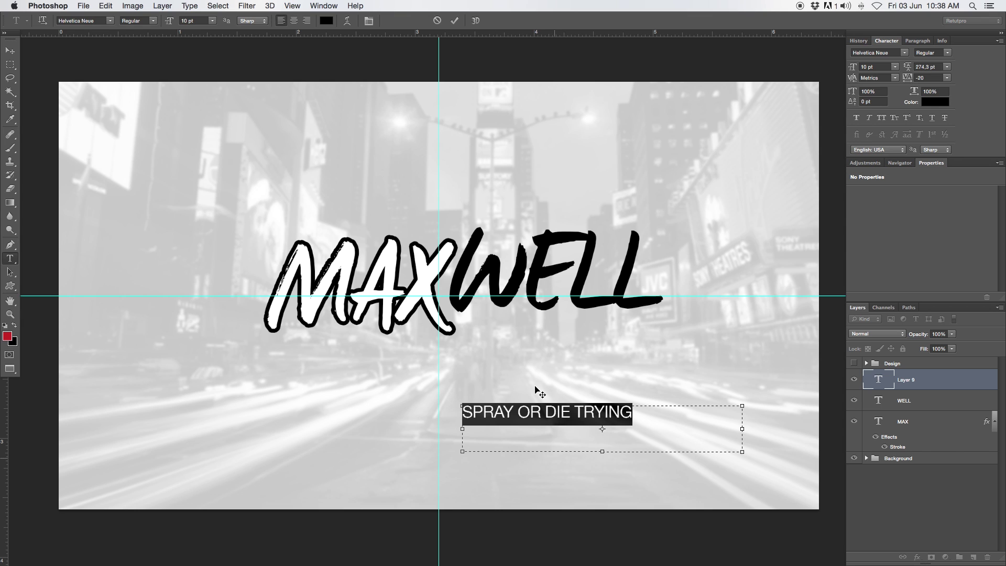
{"action": "left_click", "coordinate": [153, 20]}
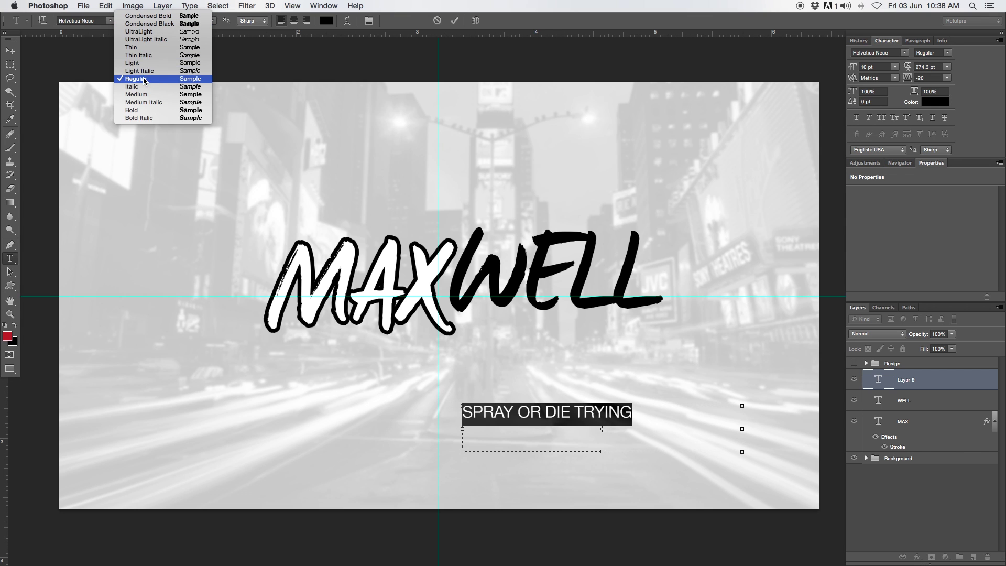
{"action": "left_click", "coordinate": [142, 63]}
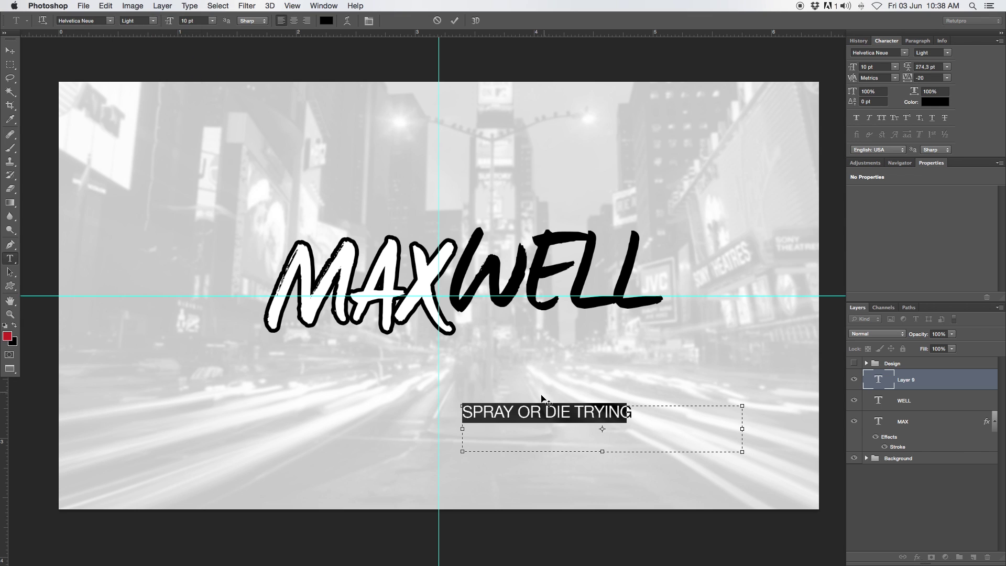
- Set the tagline's font size to 6 pt and its tracking to 560, and commit the text edit
{"action": "left_click", "coordinate": [212, 20]}
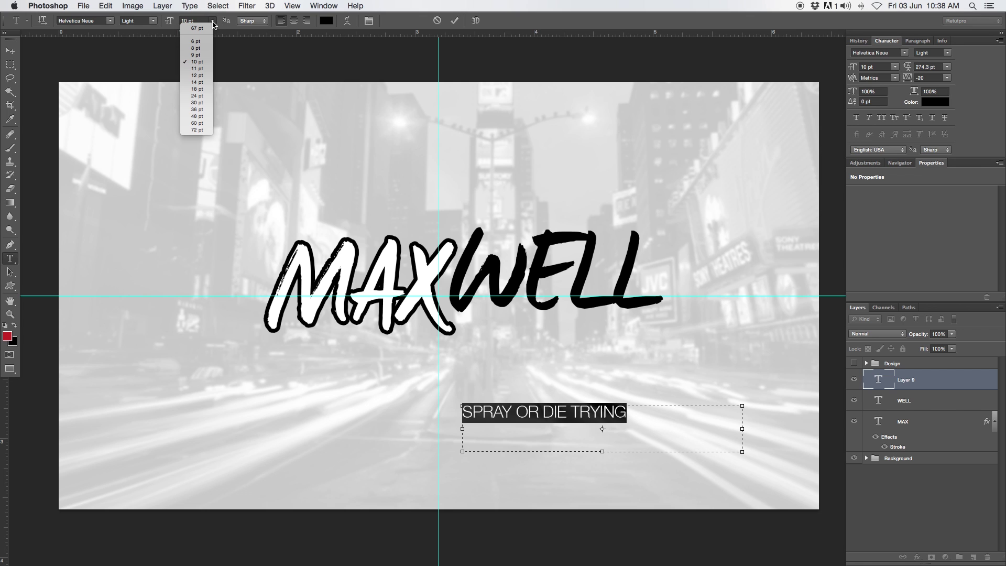
{"action": "left_click", "coordinate": [196, 41]}
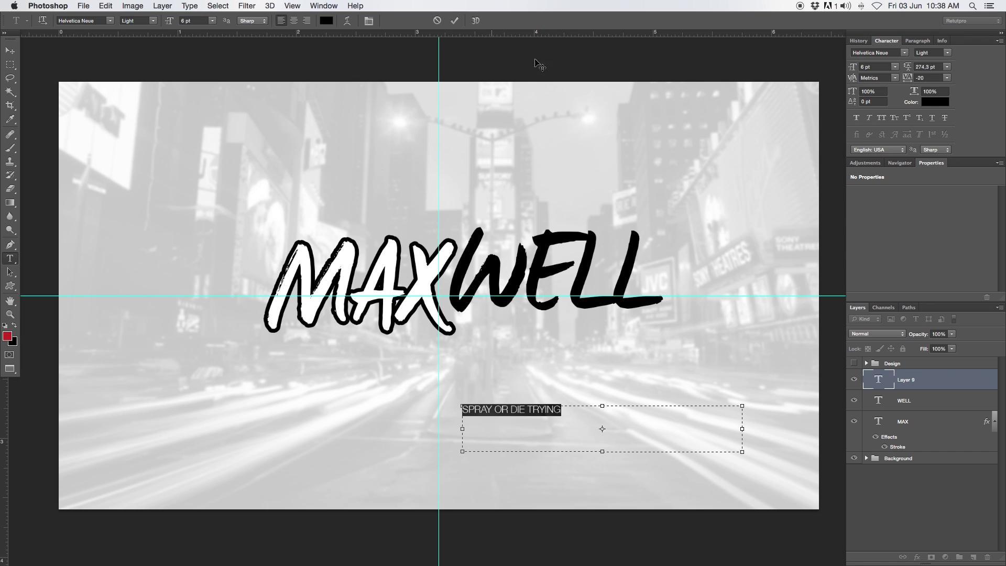
{"action": "left_click_drag", "start_coordinate": [908, 78], "coordinate": [927, 88]}
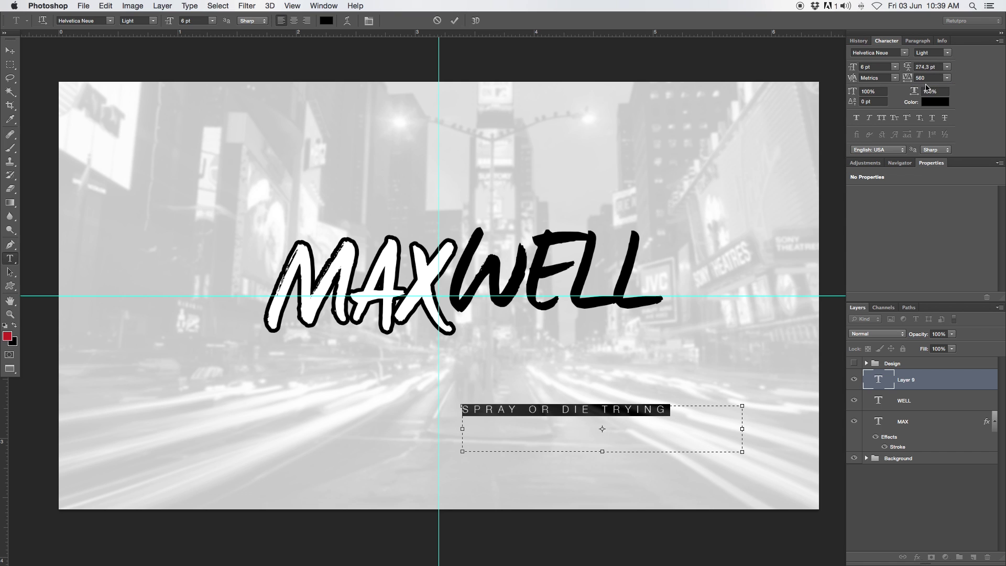
{"action": "left_click", "coordinate": [455, 20]}
- Move the tagline directly beneath WELL and align it to a new horizontal guide placed along the bottom edge of MAX
{"action": "left_click", "coordinate": [11, 51]}
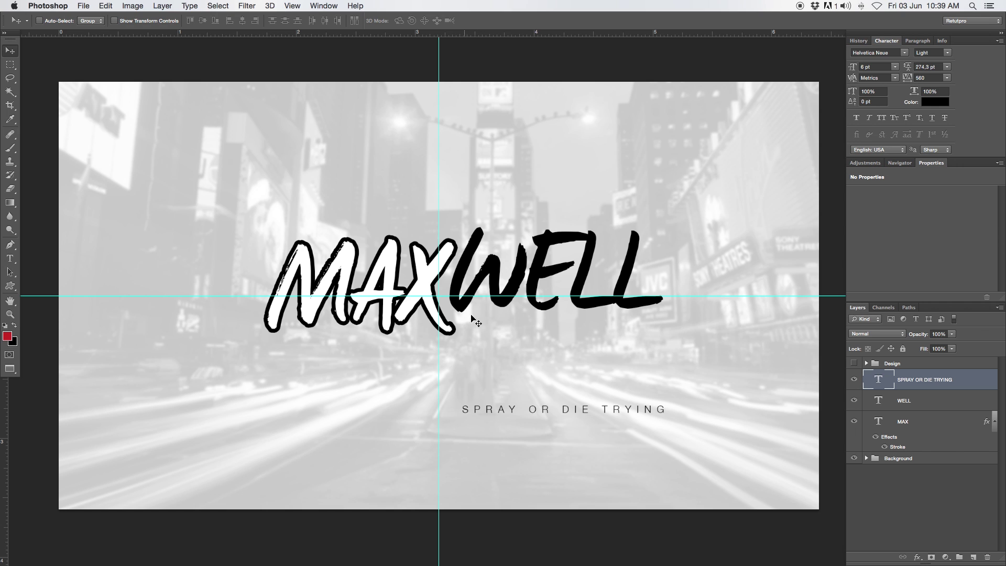
{"action": "left_click_drag", "start_coordinate": [546, 407], "coordinate": [554, 327]}
{"action": "left_click_drag", "start_coordinate": [580, 38], "coordinate": [589, 349]}
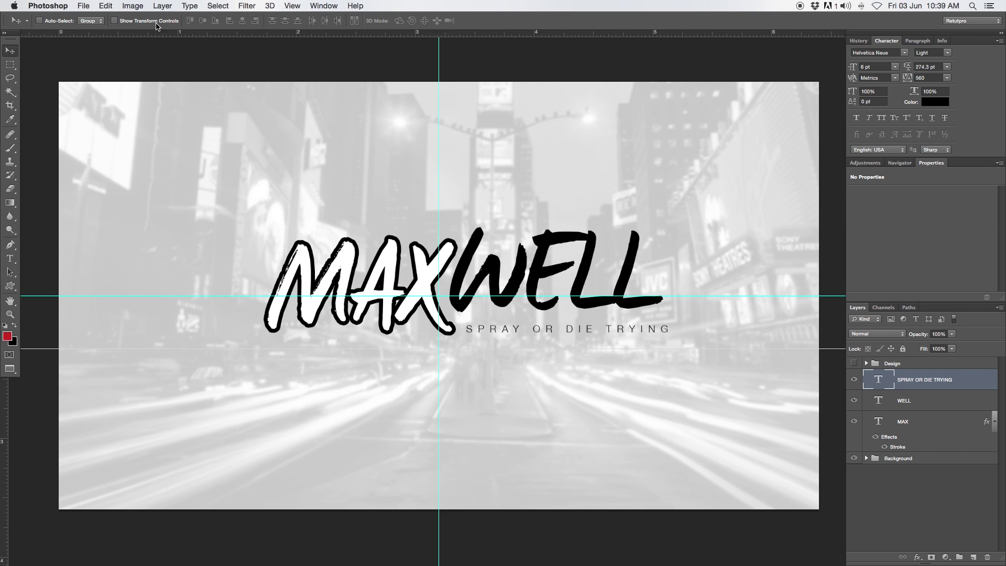
{"action": "left_click", "coordinate": [277, 6]}
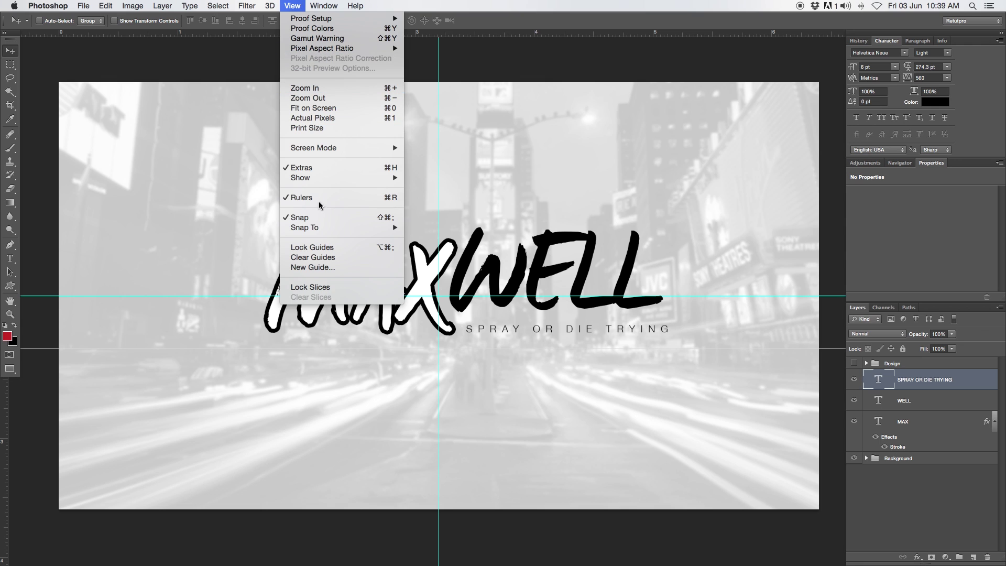
{"action": "left_click", "coordinate": [533, 349]}
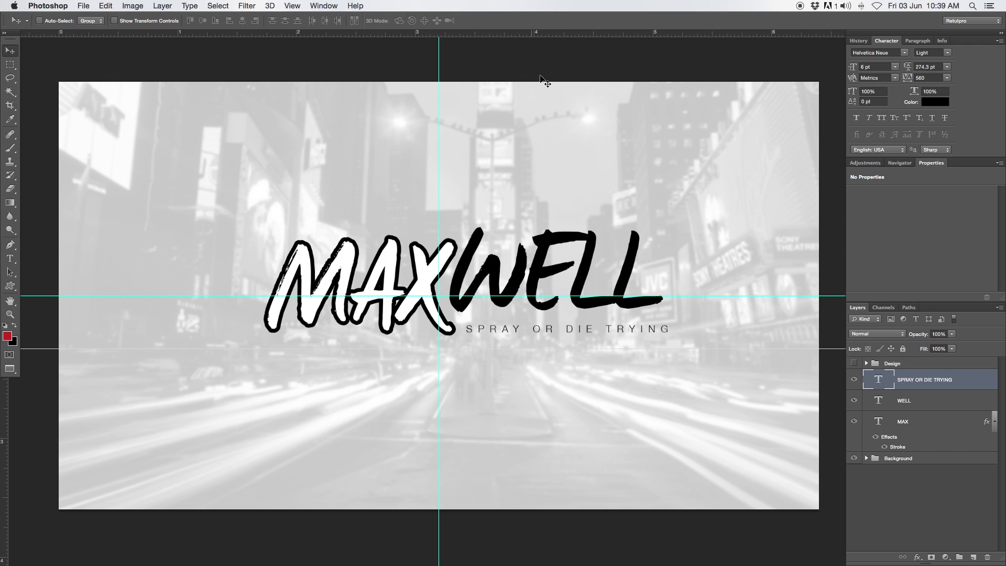
{"action": "left_click_drag", "start_coordinate": [529, 349], "coordinate": [526, 333]}
{"action": "left_click_drag", "start_coordinate": [494, 338], "coordinate": [491, 333]}
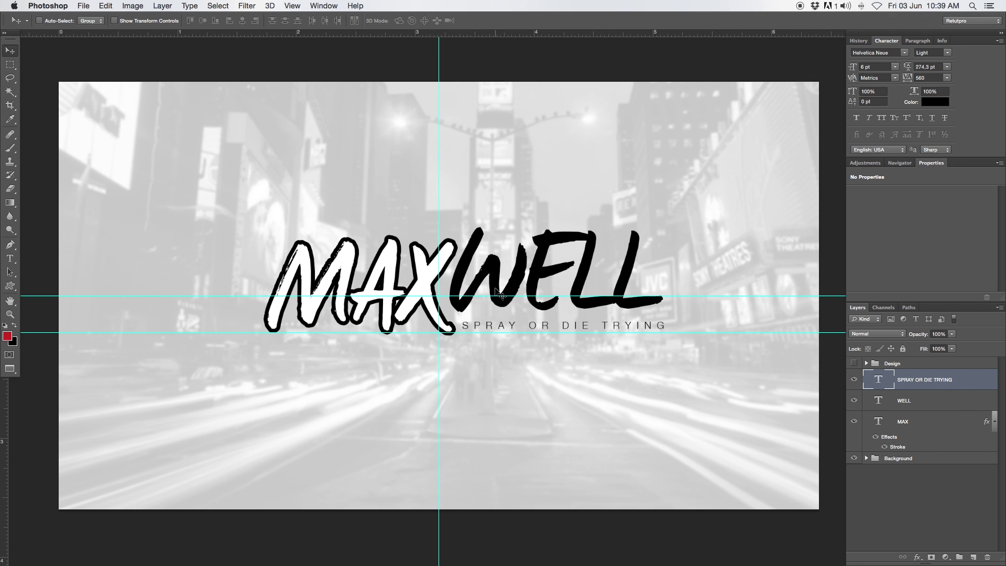
- Nudge the tagline down until its baseline sits on the guide at the bottom edge of MAX
{"action": "key", "text": "Down"}
{"action": "key", "text": "Down"}
{"action": "key", "text": "Down"}
{"action": "key", "text": "Down"}
{"action": "key", "text": "Down"}
{"action": "key", "text": "Down"}
{"action": "key", "text": "Down"}
{"action": "key", "text": "Down"}
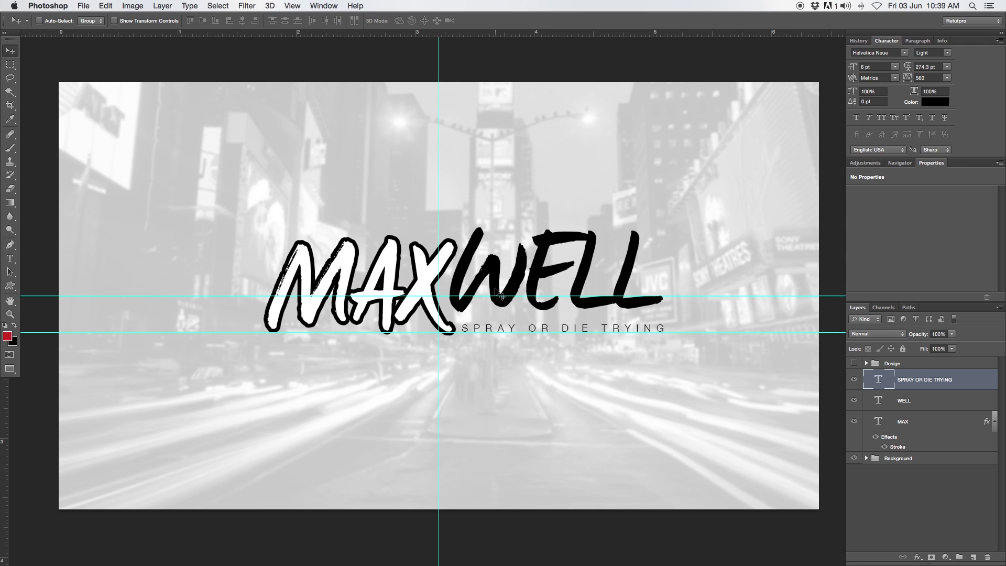
{"action": "key", "text": "Up"}
- Set the tracking of the whole SPRAY OR DIE TRYING tagline to 520 and commit the text edit
{"action": "left_click", "coordinate": [10, 258]}
{"action": "left_click", "coordinate": [526, 340]}
{"action": "key", "text": "shift+Home"}
{"action": "mouse_move", "coordinate": [671, 328]}
{"action": "left_mouse_down"}
{"action": "mouse_move", "coordinate": [286, 275]}
{"action": "mouse_move", "coordinate": [260, 256]}
{"action": "left_mouse_up"}
{"action": "left_click_drag", "start_coordinate": [907, 82], "coordinate": [898, 83]}
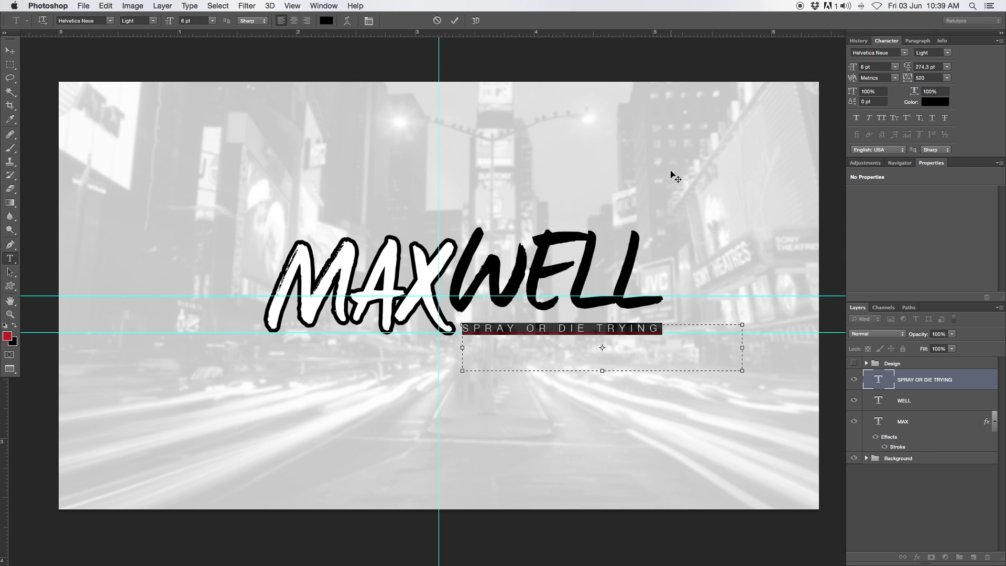
{"action": "left_click", "coordinate": [453, 21]}
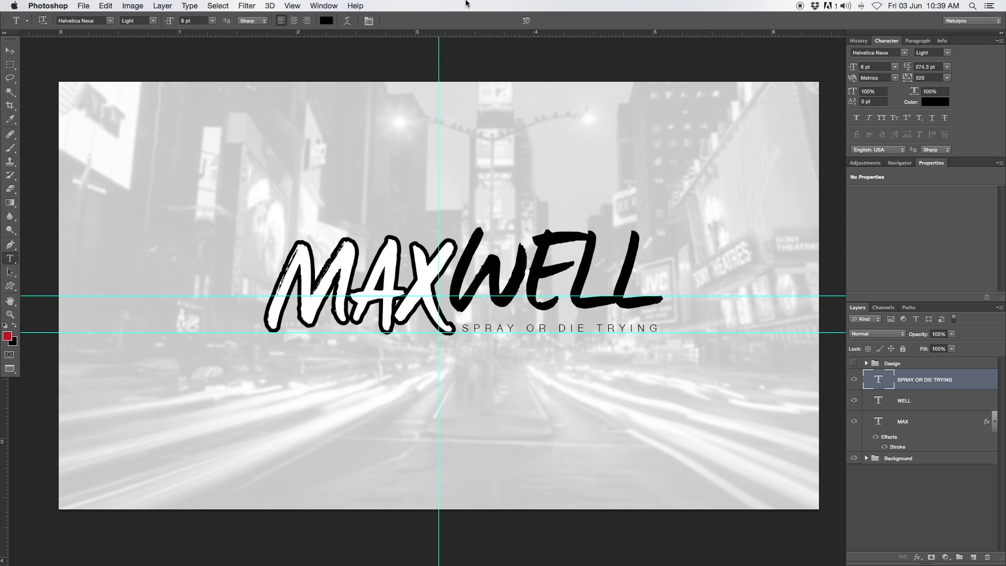
- Nudge the WELL text down and slightly to the right, closer to the tagline
{"action": "left_click", "coordinate": [10, 50]}
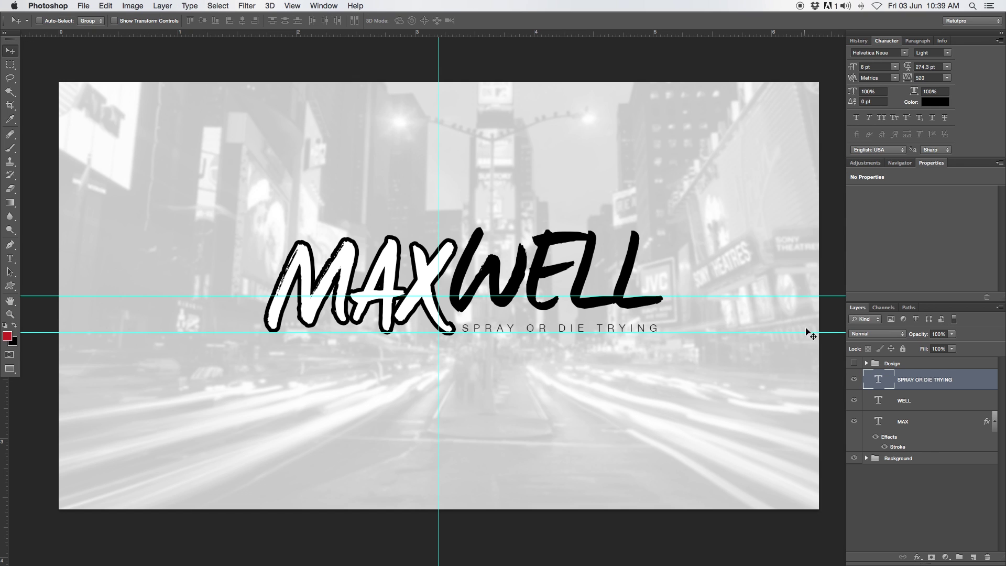
{"action": "left_click", "coordinate": [939, 404]}
{"action": "key", "text": "Down"}
{"action": "key", "text": "Down"}
{"action": "key", "text": "Down"}
{"action": "key", "text": "Down"}
{"action": "key", "text": "Down"}
{"action": "key", "text": "Down"}
{"action": "key", "text": "Down"}
{"action": "key", "text": "Down"}
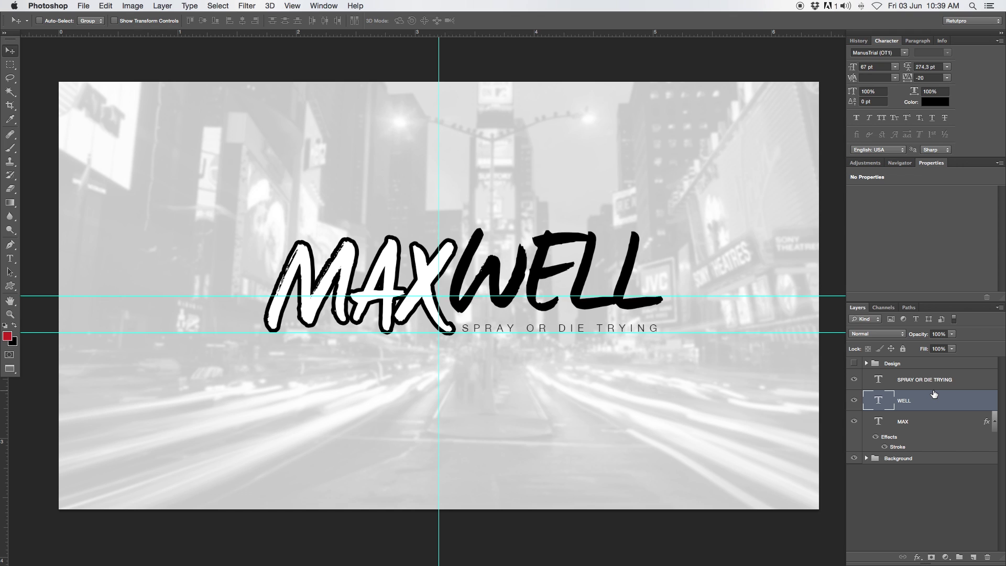
{"action": "key", "text": "Right"}
{"action": "key", "text": "Right"}
{"action": "key", "text": "Right"}
{"action": "key", "text": "Right"}
{"action": "key", "text": "Right"}
{"action": "key", "text": "Right"}
{"action": "key", "text": "Right"}
{"action": "key", "text": "Right"}
{"action": "key", "text": "Right"}
{"action": "key", "text": "Right"}
{"action": "key", "text": "Right"}
{"action": "key", "text": "Right"}
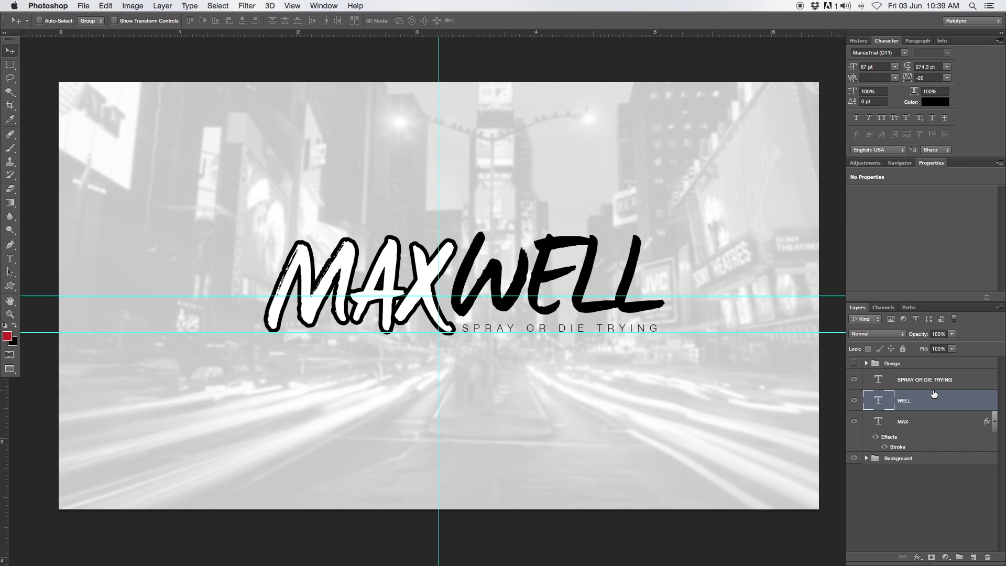
{"action": "key", "text": "Right"}
{"action": "key", "text": "Right"}
{"action": "key", "text": "Right"}
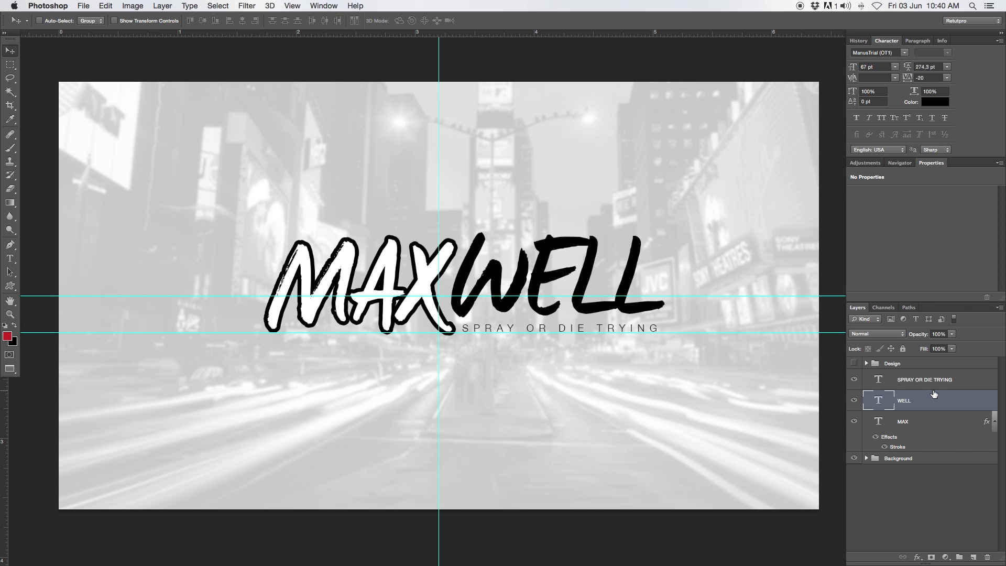
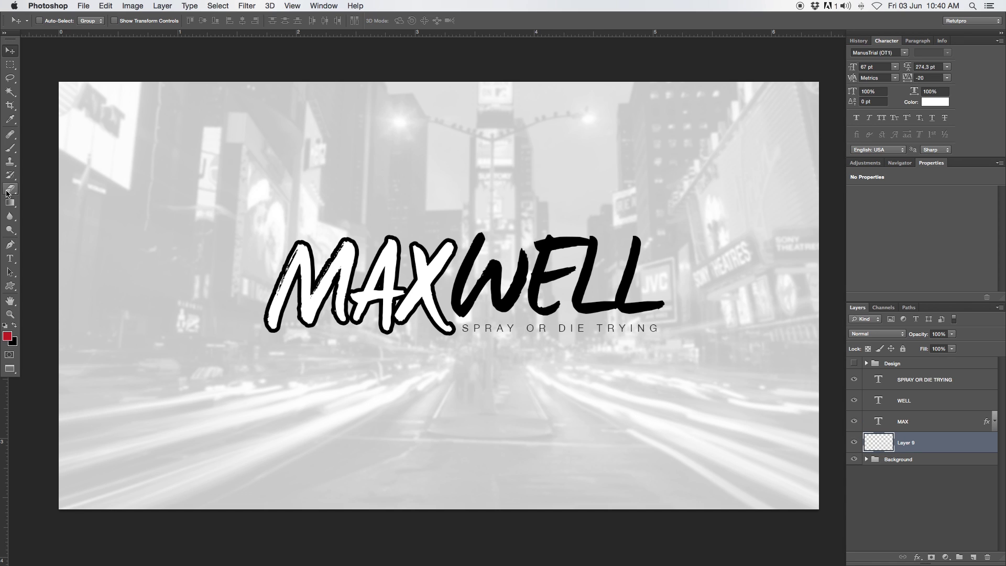
- Choose the 2260 px paint-splatter tip for the Brush tool from the brush presets
{"action": "left_click_drag", "start_coordinate": [11, 148], "coordinate": [53, 146]}
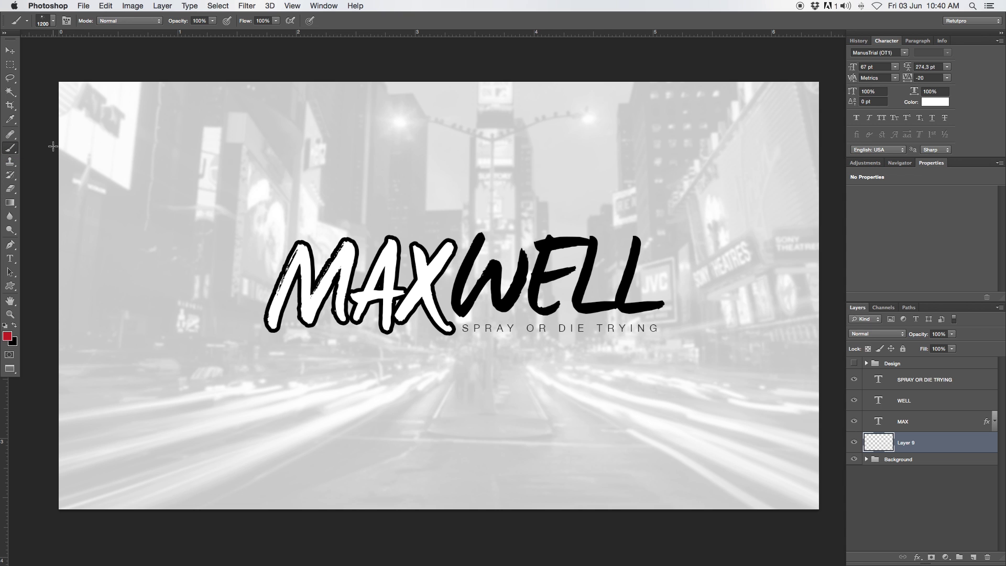
{"action": "left_click", "coordinate": [53, 21]}
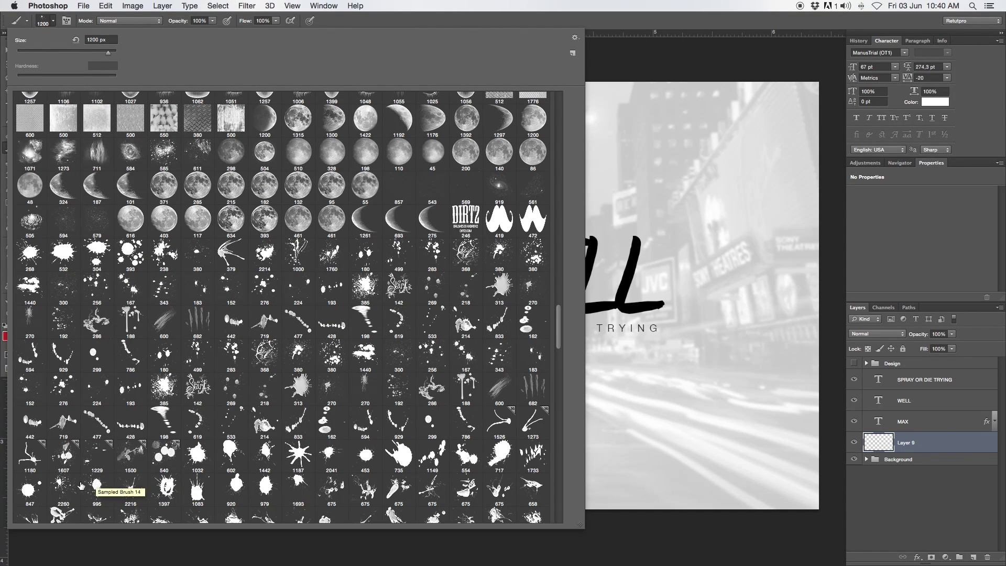
{"action": "left_click", "coordinate": [62, 489]}
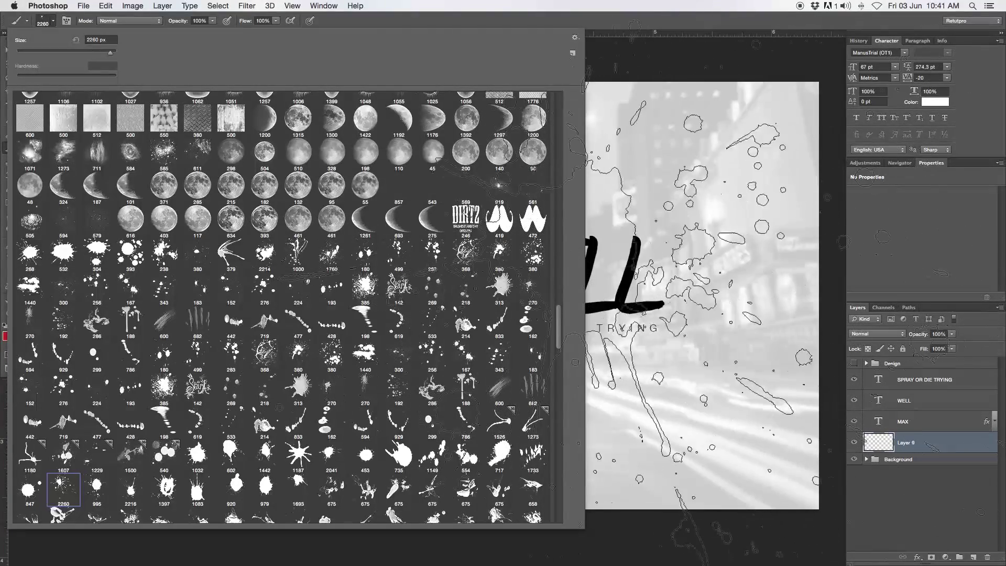
{"action": "left_click", "coordinate": [478, 17]}
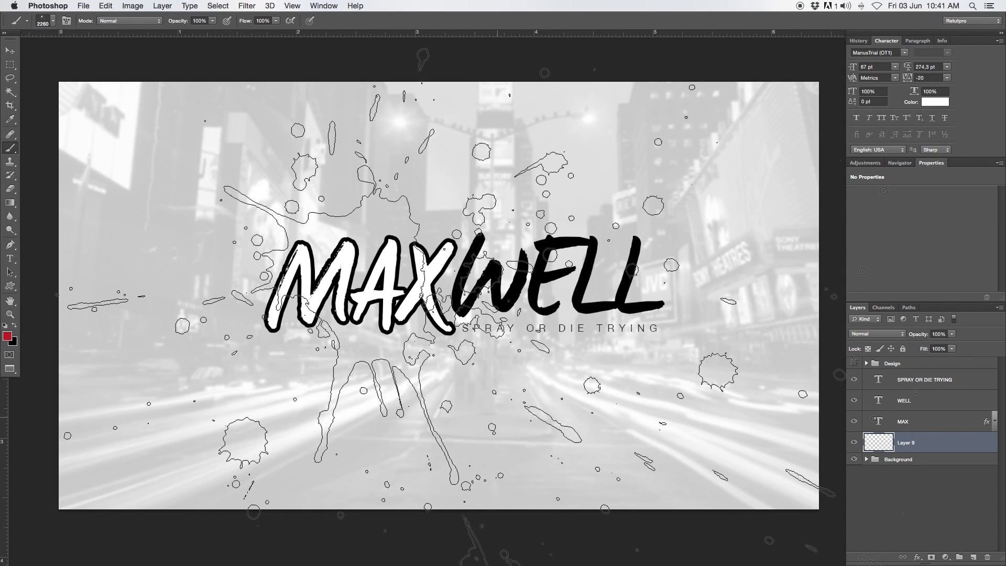
- Reduce the splatter brush size to 1100 px
{"action": "key", "text": "bracketleft"}
{"action": "key", "text": "bracketleft"}
{"action": "key", "text": "bracketleft"}
{"action": "key", "text": "bracketleft"}
{"action": "key", "text": "bracketleft"}
{"action": "key", "text": "bracketleft"}
{"action": "key", "text": "bracketleft"}
{"action": "key", "text": "bracketleft"}
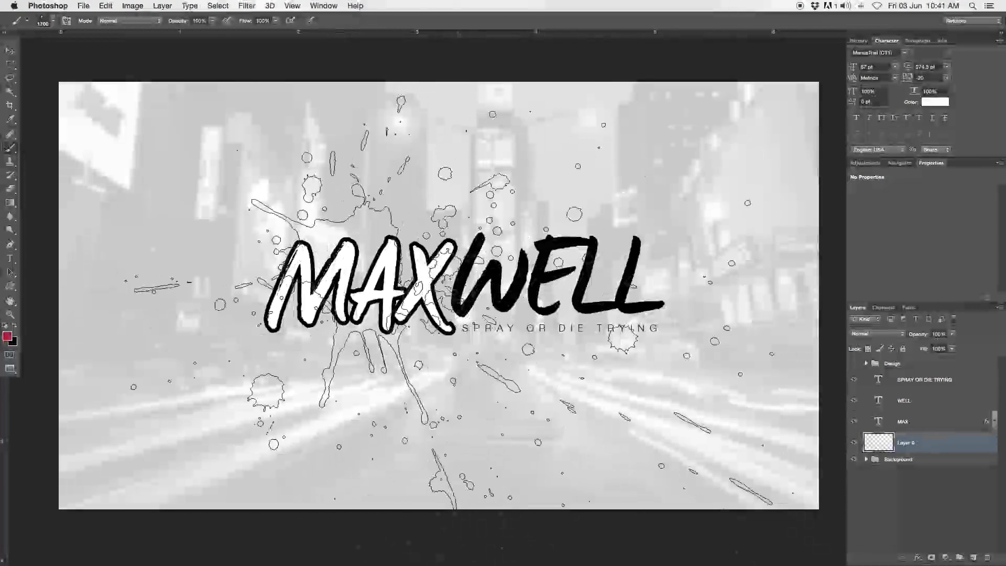
{"action": "key", "text": "bracketleft"}
{"action": "key", "text": "bracketleft"}
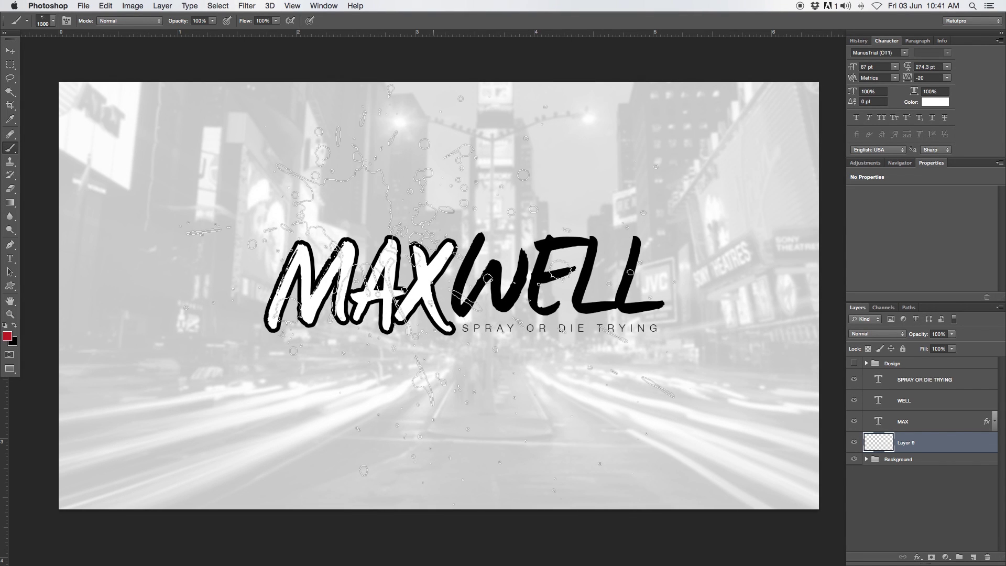
{"action": "key", "text": "bracketleft"}
{"action": "key", "text": "bracketleft"}
{"action": "key", "text": "bracketleft"}
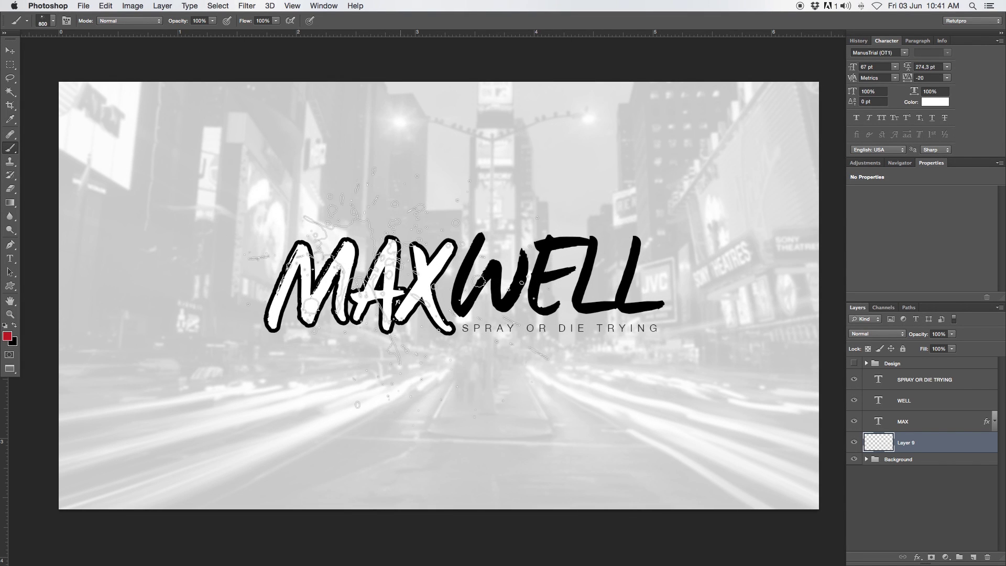
{"action": "key", "text": "bracketright"}
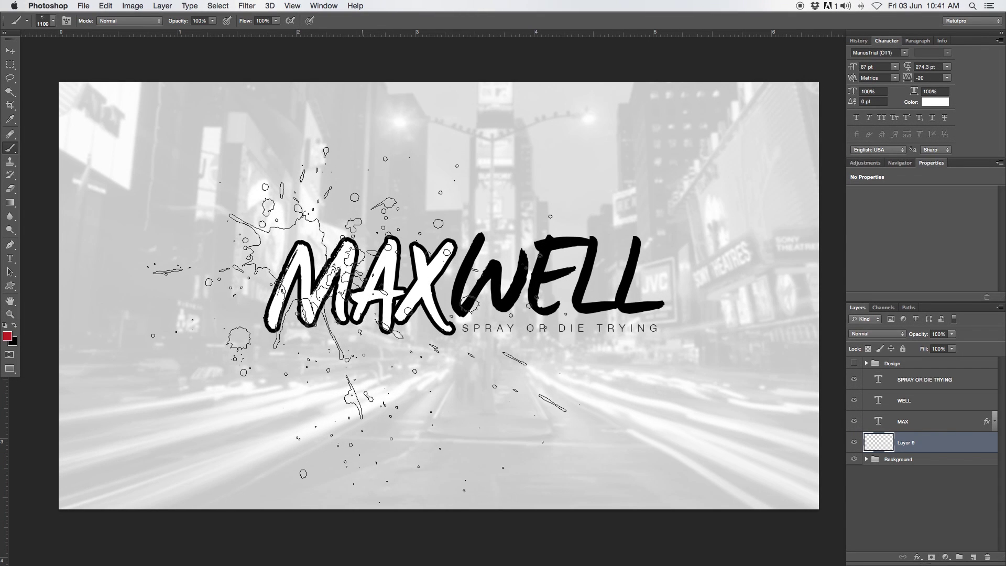
- Try a red splatter stamp behind MAX and revert to the history state before the stroke
{"action": "left_click", "coordinate": [361, 322]}
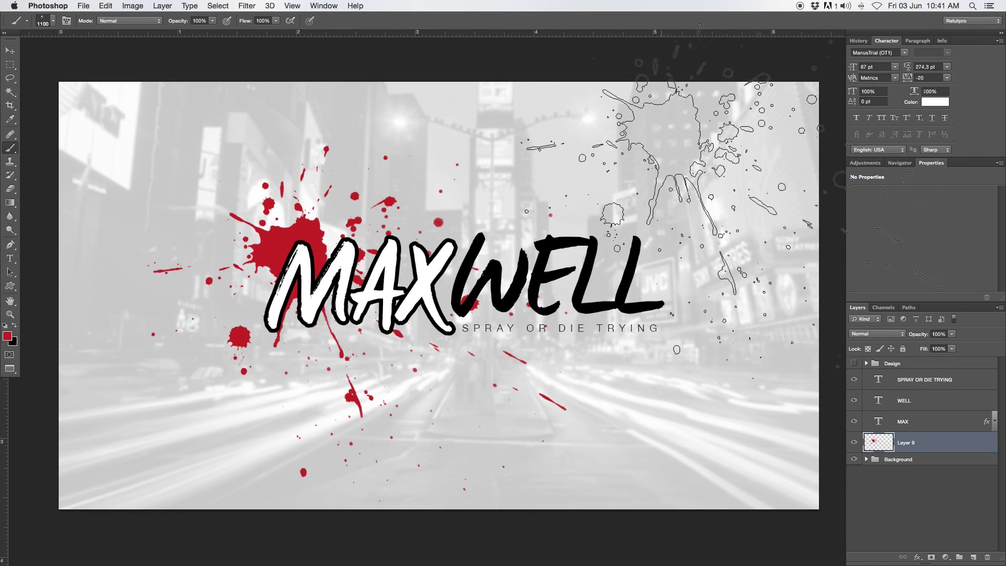
{"action": "left_click", "coordinate": [861, 42]}
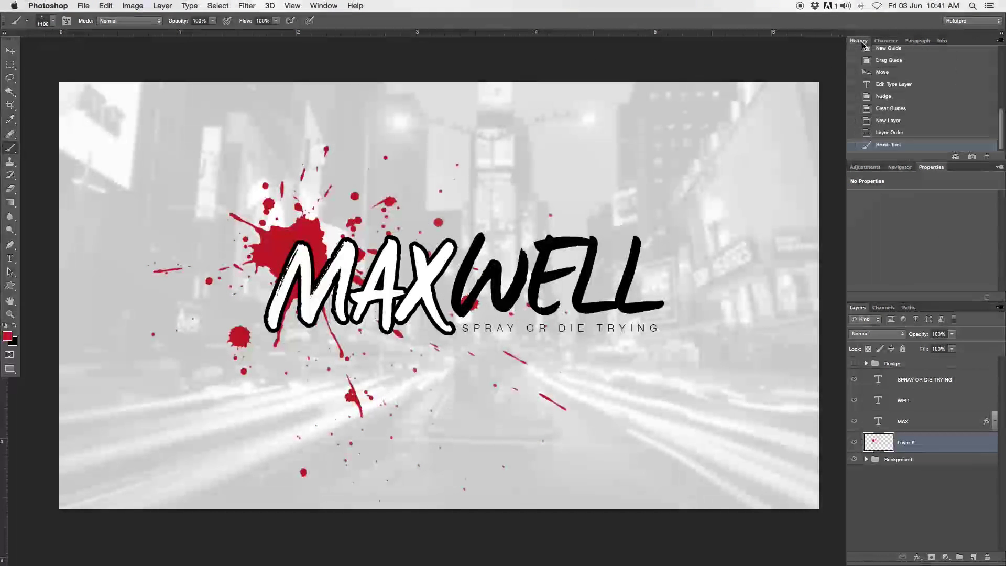
{"action": "left_click", "coordinate": [885, 135]}
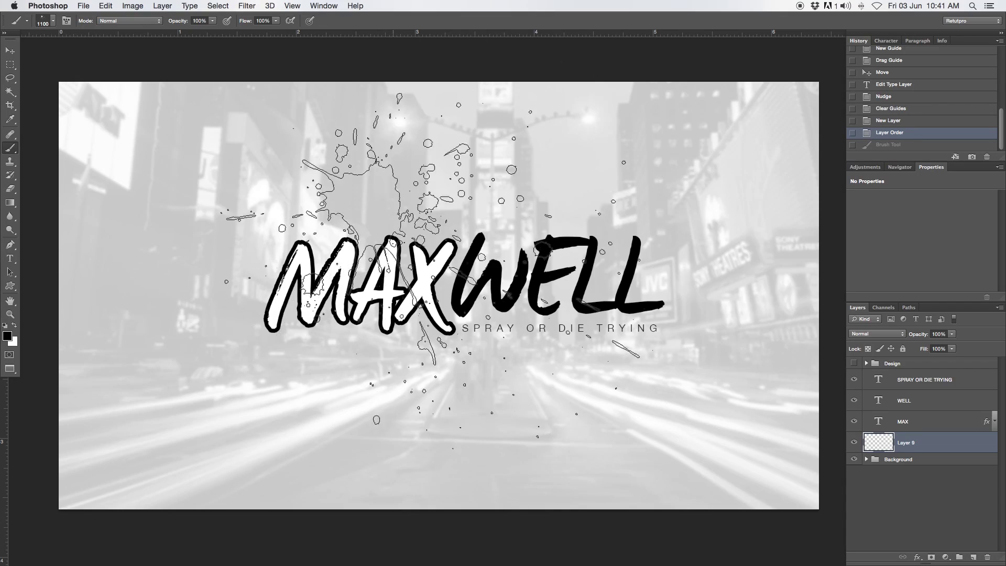
- Stamp the splatter once in black behind MAX and rename its layer SPray
{"action": "left_click", "coordinate": [365, 304]}
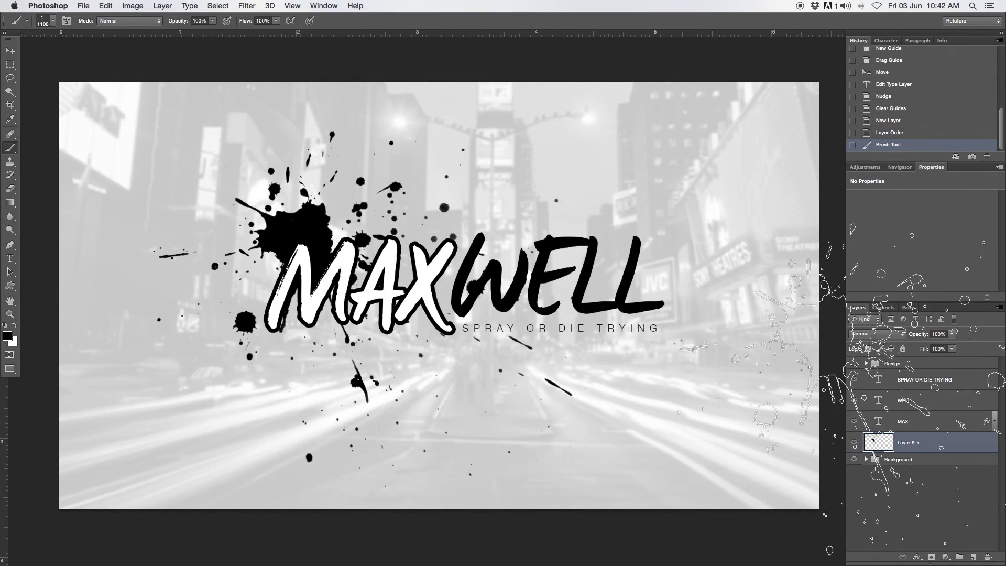
{"action": "left_click", "coordinate": [14, 54]}
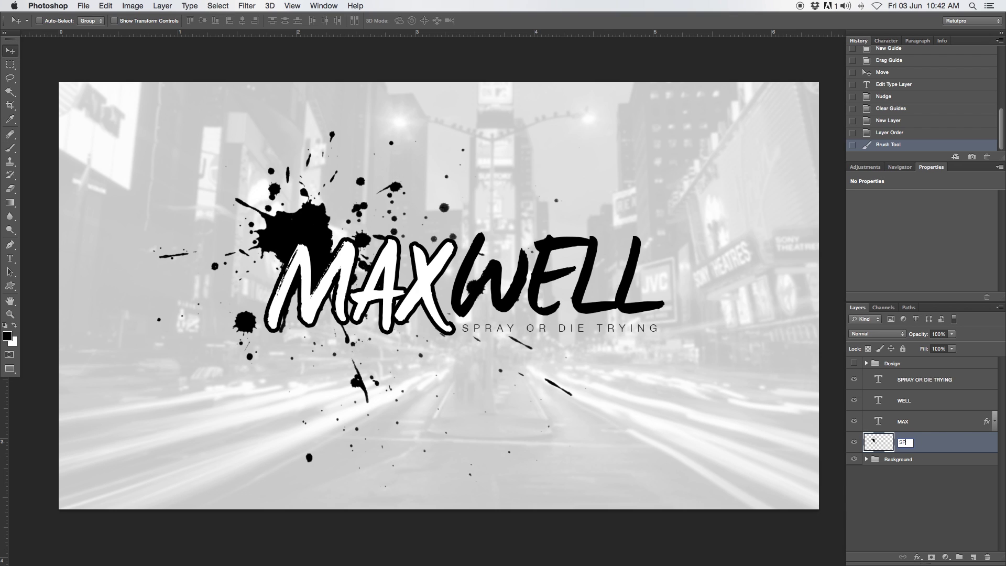
{"action": "type", "text": "y"}
{"action": "key", "text": "Return"}
- Move the black splatter down and slightly left so its main blot sits behind the M of MAX
{"action": "left_click_drag", "start_coordinate": [333, 223], "coordinate": [328, 245]}
{"action": "key", "text": "Left"}
{"action": "key", "text": "Left"}
{"action": "key", "text": "Left"}
{"action": "key", "text": "Left"}
{"action": "key", "text": "Left"}
{"action": "key", "text": "Up"}
{"action": "key", "text": "Up"}
{"action": "key", "text": "Up"}
{"action": "key", "text": "Up"}
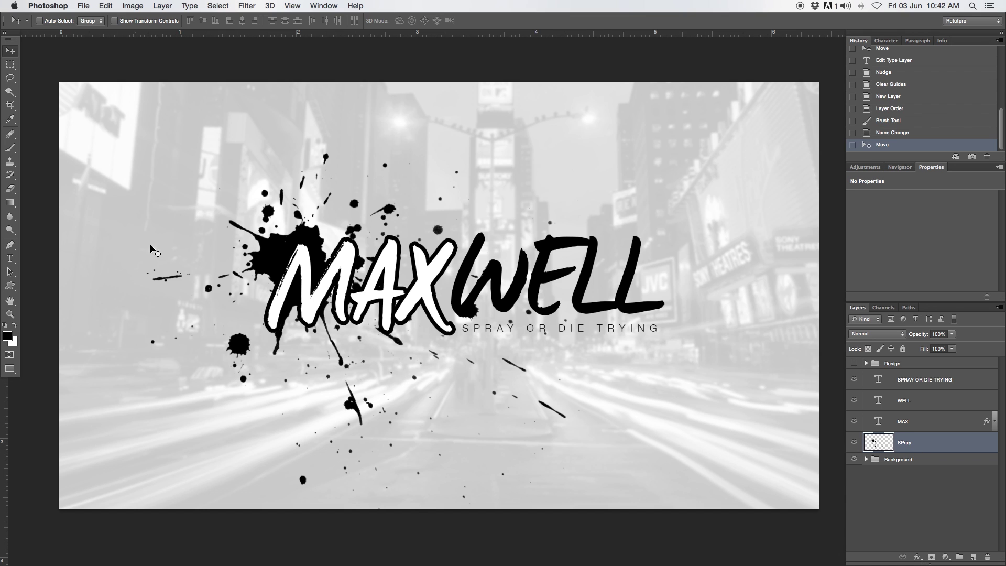
- Erase the stray specks at the lower edge of the splatter, below the logo
{"action": "left_click", "coordinate": [11, 188]}
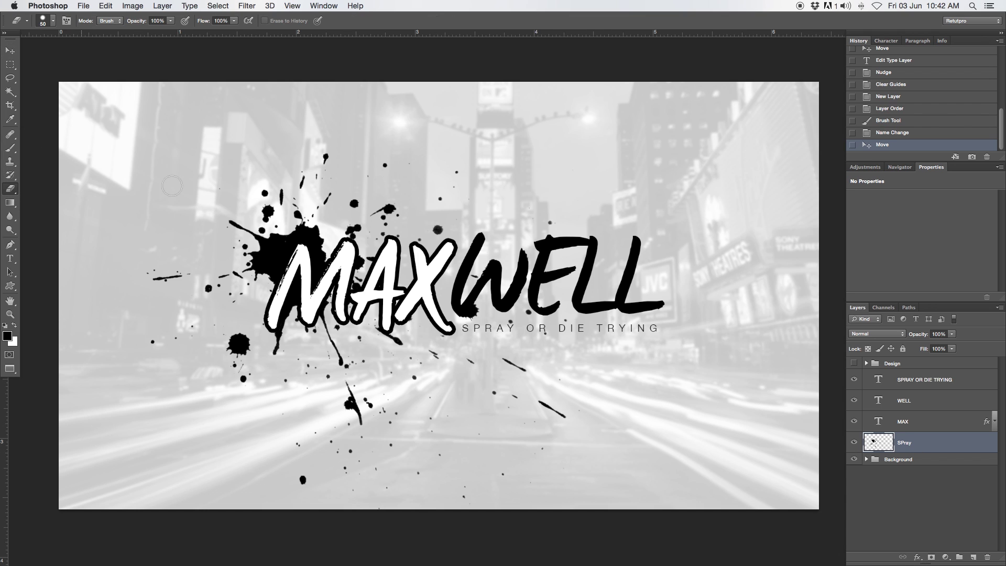
{"action": "left_click_drag", "start_coordinate": [210, 130], "coordinate": [252, 129]}
{"action": "mouse_move", "coordinate": [211, 216]}
{"action": "left_mouse_down"}
{"action": "mouse_move", "coordinate": [263, 207]}
{"action": "mouse_move", "coordinate": [325, 227]}
{"action": "mouse_move", "coordinate": [229, 213]}
{"action": "mouse_move", "coordinate": [239, 224]}
{"action": "mouse_move", "coordinate": [206, 224]}
{"action": "mouse_move", "coordinate": [209, 63]}
{"action": "mouse_move", "coordinate": [193, 158]}
{"action": "mouse_move", "coordinate": [204, 225]}
{"action": "mouse_move", "coordinate": [198, 492]}
{"action": "mouse_move", "coordinate": [192, 141]}
{"action": "mouse_move", "coordinate": [213, 503]}
{"action": "mouse_move", "coordinate": [236, 503]}
{"action": "mouse_move", "coordinate": [217, 509]}
{"action": "left_mouse_up"}
{"action": "key", "text": "bracketleft"}
{"action": "key", "text": "bracketleft"}
{"action": "key", "text": "bracketleft"}
{"action": "key", "text": "bracketleft"}
{"action": "key", "text": "bracketleft"}
{"action": "key", "text": "bracketleft"}
{"action": "key", "text": "bracketleft"}
{"action": "key", "text": "bracketleft"}
{"action": "key", "text": "bracketleft"}
{"action": "mouse_move", "coordinate": [367, 479]}
{"action": "left_mouse_down"}
{"action": "mouse_move", "coordinate": [374, 503]}
{"action": "mouse_move", "coordinate": [414, 475]}
{"action": "mouse_move", "coordinate": [451, 480]}
{"action": "left_mouse_up"}
{"action": "left_click_drag", "start_coordinate": [552, 454], "coordinate": [566, 459]}
- Erase the leftover splatter marks around WELL and the tagline plus the lower streak, reducing the eraser to 35 px
{"action": "key", "text": "bracketleft"}
{"action": "key", "text": "bracketleft"}
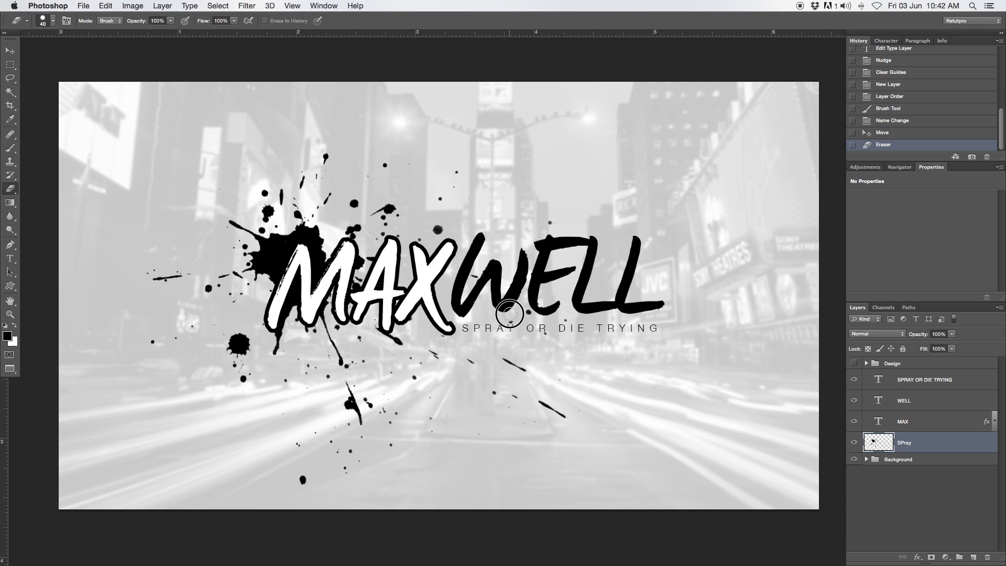
{"action": "mouse_move", "coordinate": [546, 305]}
{"action": "left_mouse_down"}
{"action": "mouse_move", "coordinate": [541, 331]}
{"action": "mouse_move", "coordinate": [562, 325]}
{"action": "left_mouse_up"}
{"action": "key", "text": "bracketleft"}
{"action": "left_click", "coordinate": [467, 279]}
{"action": "left_click", "coordinate": [519, 269]}
{"action": "left_click", "coordinate": [548, 226]}
{"action": "mouse_move", "coordinate": [430, 314]}
{"action": "left_mouse_down"}
{"action": "mouse_move", "coordinate": [407, 322]}
{"action": "mouse_move", "coordinate": [424, 335]}
{"action": "mouse_move", "coordinate": [380, 335]}
{"action": "mouse_move", "coordinate": [418, 317]}
{"action": "mouse_move", "coordinate": [382, 330]}
{"action": "left_mouse_up"}
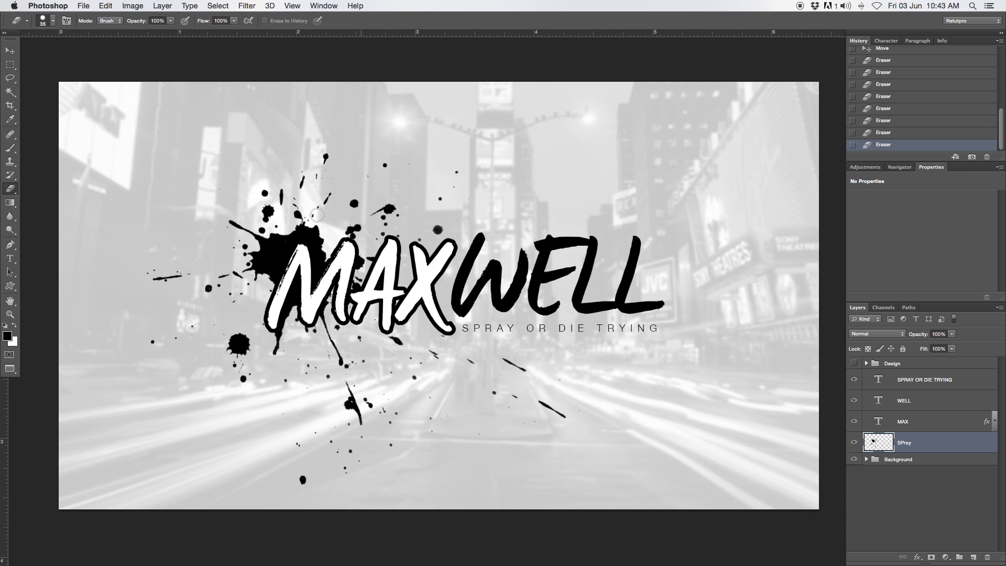
{"action": "left_click_drag", "start_coordinate": [353, 287], "coordinate": [362, 272]}
{"action": "mouse_move", "coordinate": [597, 402]}
{"action": "left_mouse_down"}
{"action": "mouse_move", "coordinate": [554, 408]}
{"action": "mouse_move", "coordinate": [561, 414]}
{"action": "mouse_move", "coordinate": [552, 396]}
{"action": "left_mouse_up"}
- Group the tagline, WELL, MAX and SPray layers and name the group Design 2
{"action": "left_click", "coordinate": [956, 382], "text": "shift"}
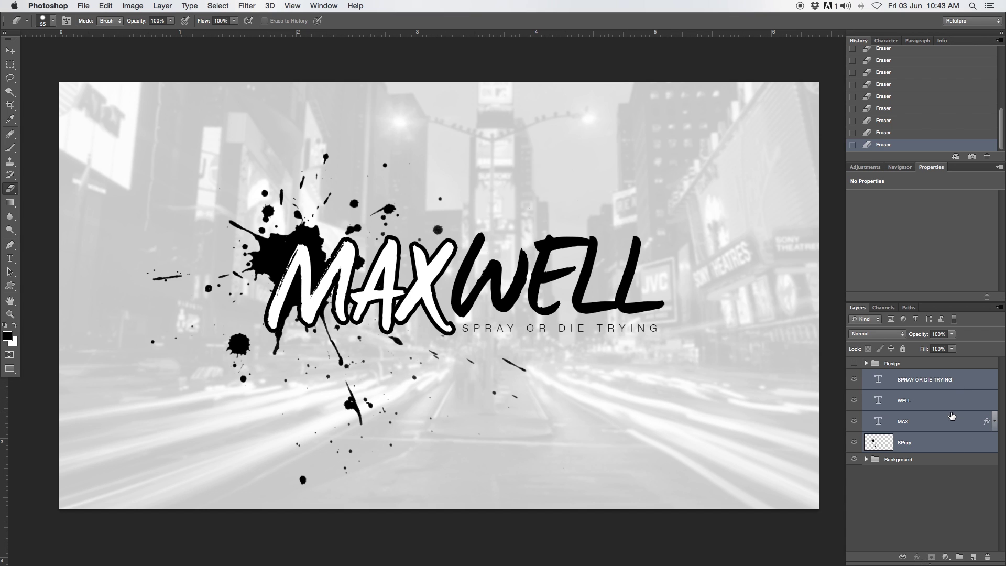
{"action": "key", "text": "super+g"}
{"action": "double_click", "coordinate": [897, 375]}
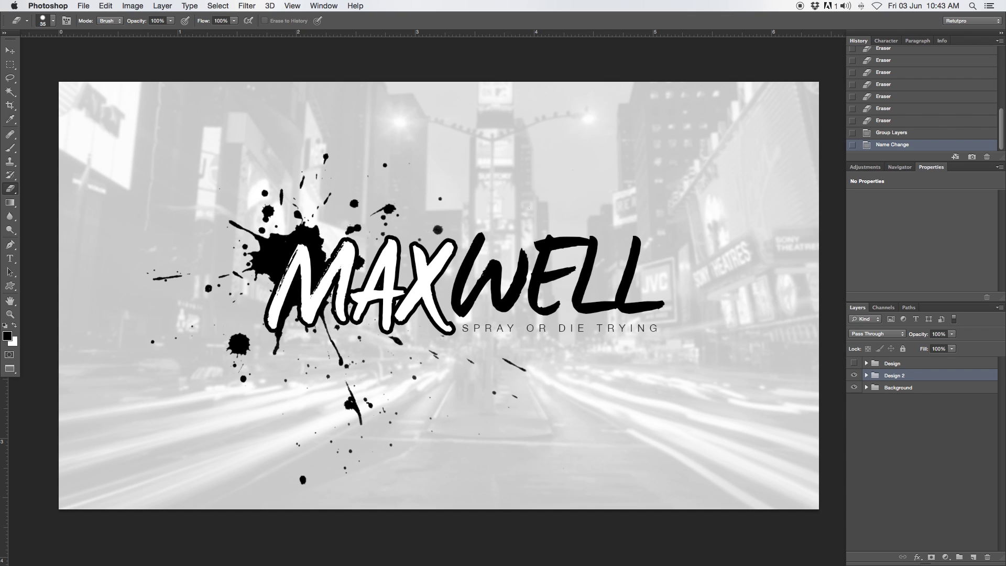
- Compare the Design and Design 2 groups by alternately showing and hiding them
{"action": "left_click", "coordinate": [854, 364]}
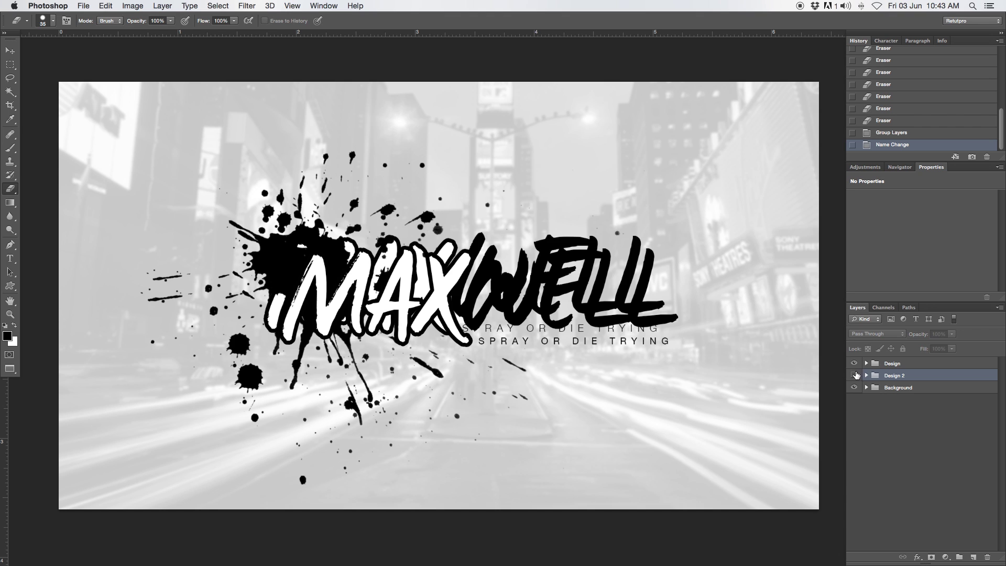
{"action": "left_click", "coordinate": [854, 376]}
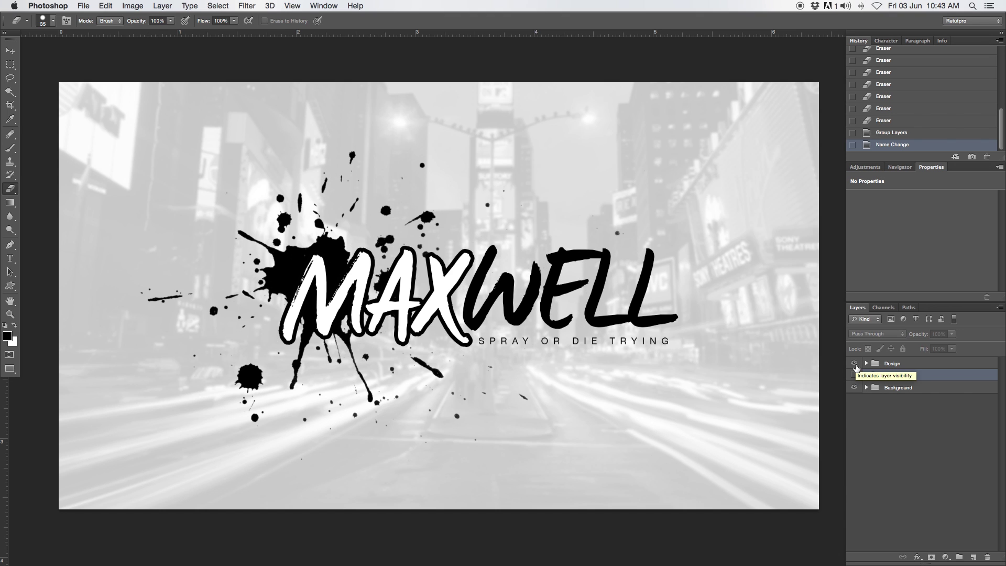
{"action": "left_click", "coordinate": [855, 364]}
{"action": "left_click", "coordinate": [854, 375]}
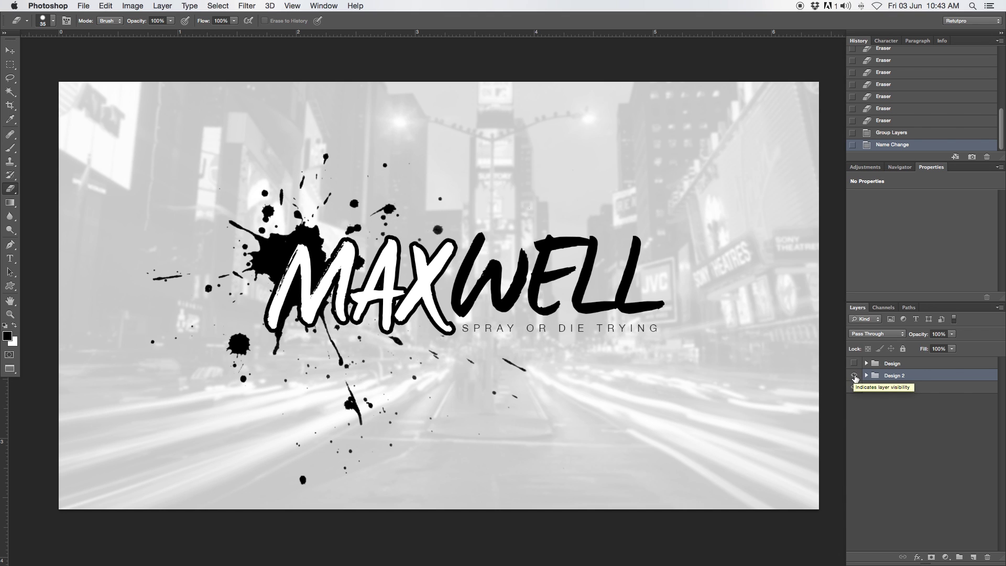
{"action": "left_click", "coordinate": [854, 364]}
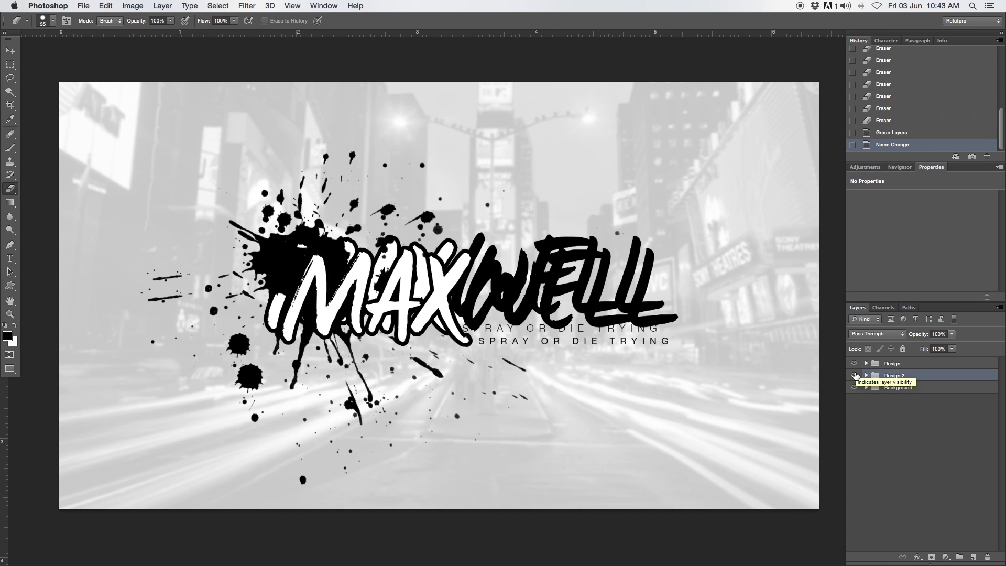
{"action": "left_click", "coordinate": [854, 363]}
{"action": "left_click", "coordinate": [854, 375]}
{"action": "left_click", "coordinate": [854, 375]}
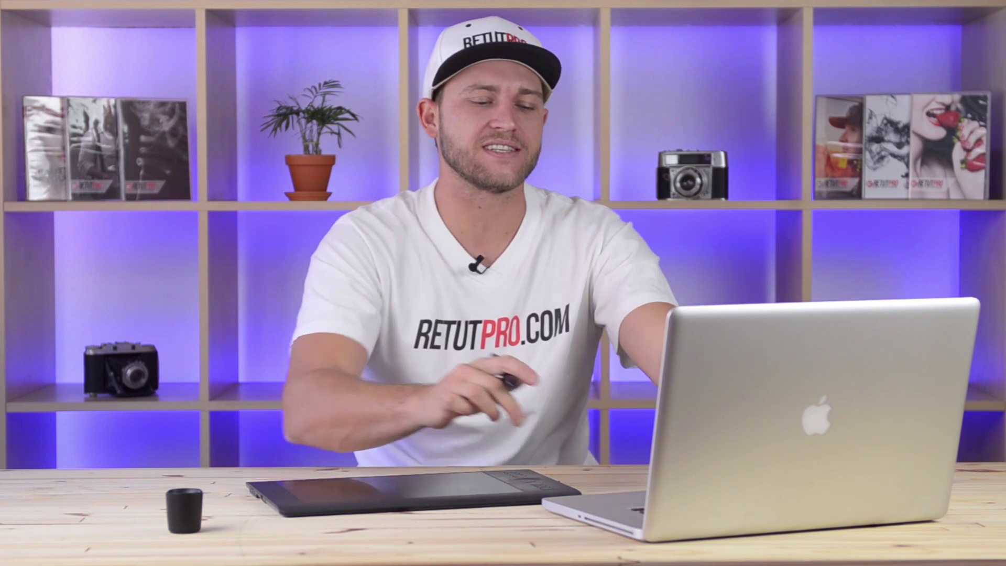